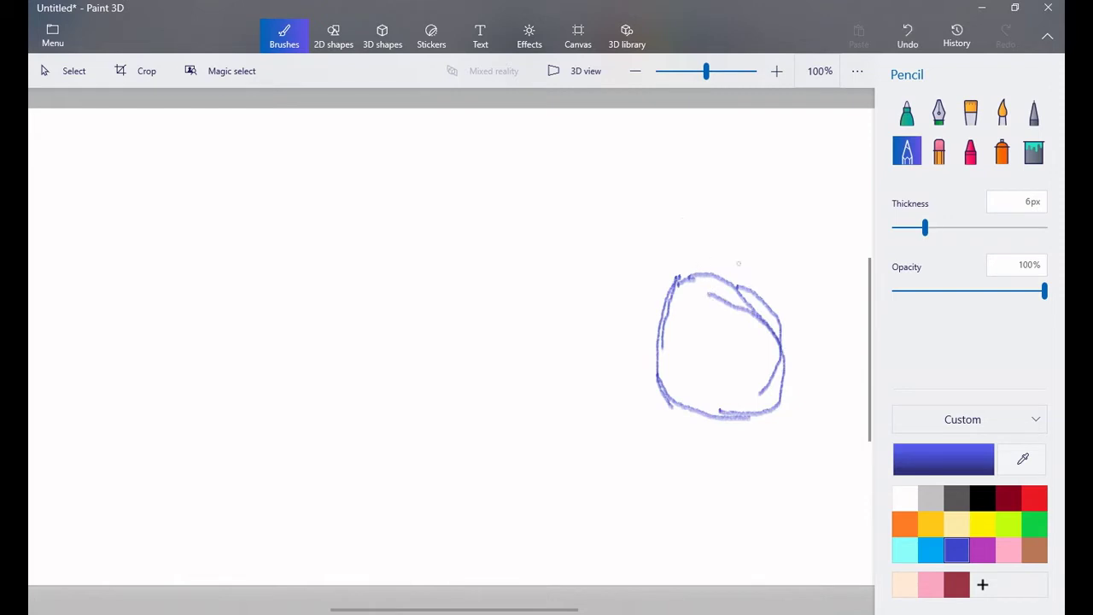
Step: Sketch Kirby's outline with the blue 6px pencil: round body, two arms, two feet, eyes, cheeks and mouth
{"action": "left_click_drag", "start_coordinate": [579, 144], "coordinate": [325, 310]}
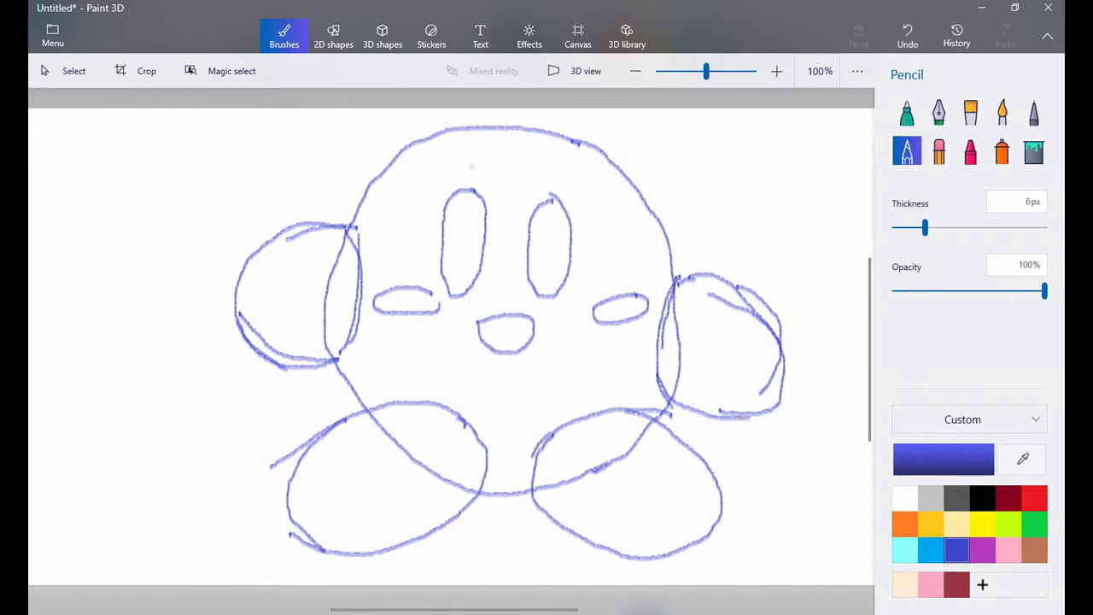
Step: Add a blue 3D sphere the size of the sketched body and move it aside, off the drawing
{"action": "key", "text": "ctrl+minus"}
{"action": "left_click", "coordinate": [382, 35]}
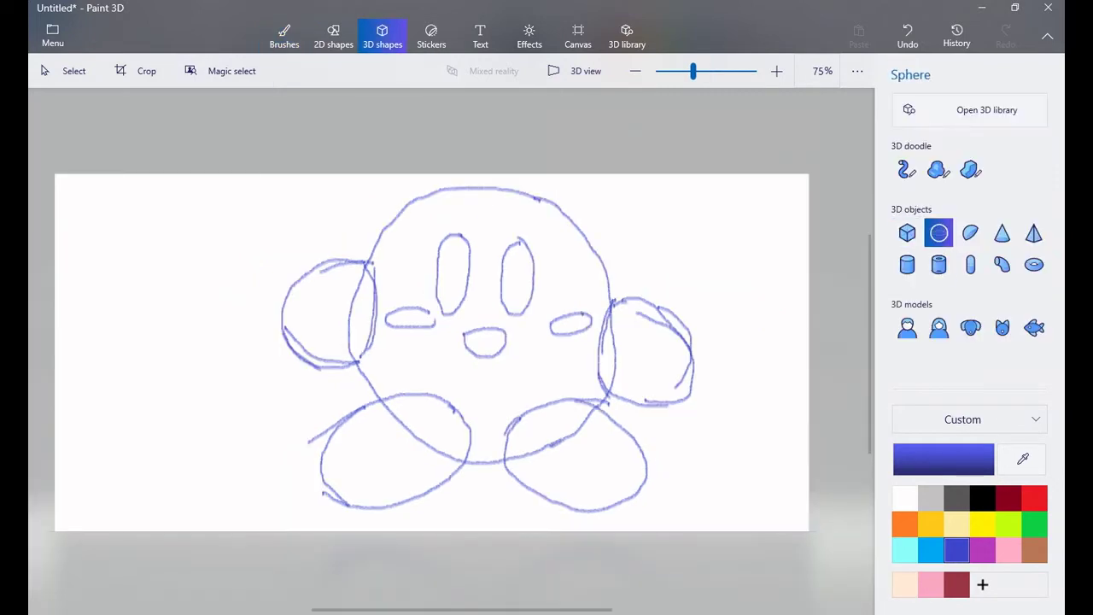
{"action": "left_click", "coordinate": [962, 419]}
{"action": "left_click", "coordinate": [962, 418]}
{"action": "left_click", "coordinate": [504, 331]}
{"action": "left_click_drag", "start_coordinate": [503, 330], "coordinate": [76, 376]}
{"action": "key", "text": "Escape"}
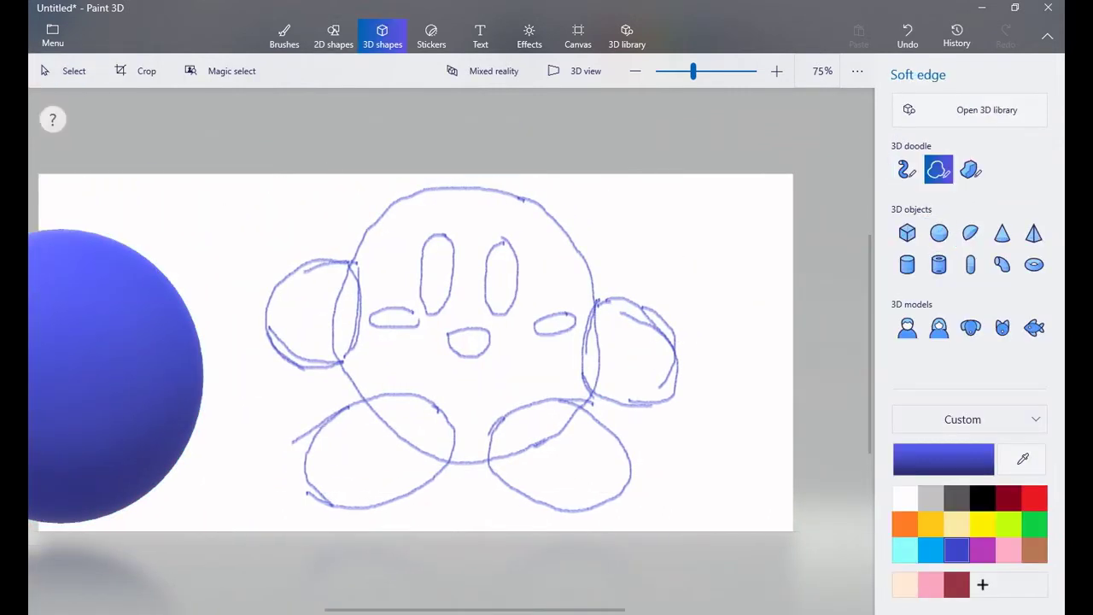
Step: Trace the sketch's right-hand arm with a soft edge 3D doodle
{"action": "left_click_drag", "start_coordinate": [862, 287], "coordinate": [824, 226]}
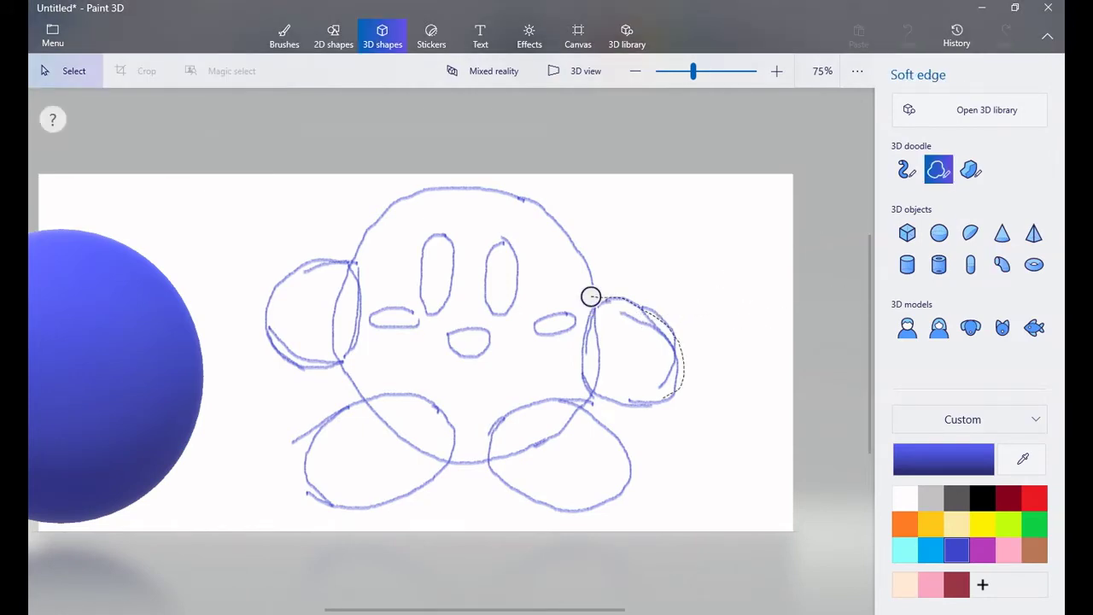
{"action": "left_click_drag", "start_coordinate": [591, 296], "coordinate": [591, 296]}
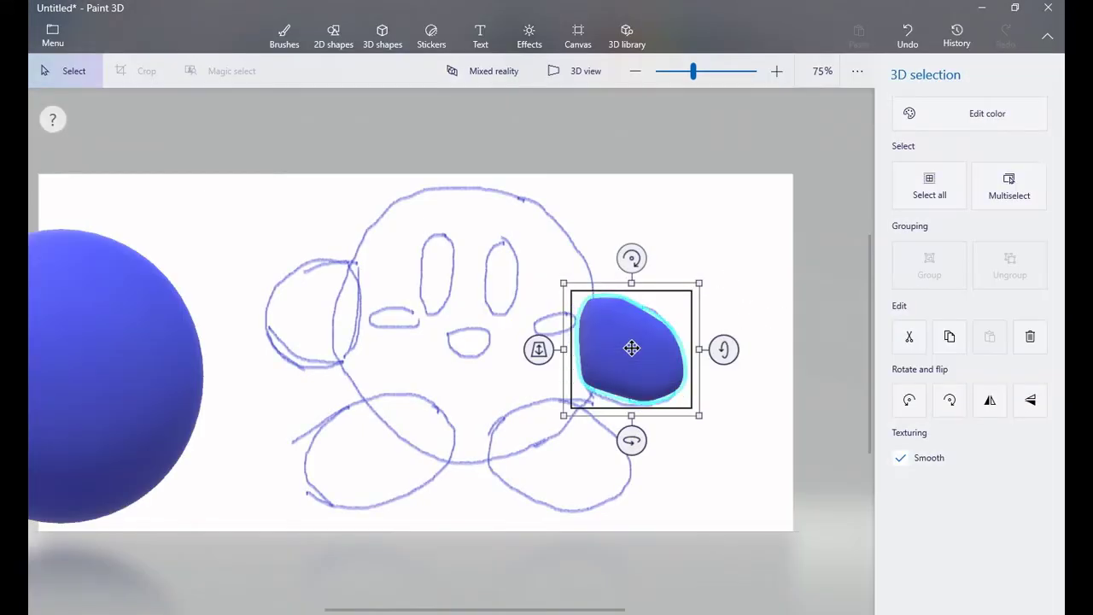
{"action": "mouse_move", "coordinate": [631, 347]}
{"action": "left_mouse_down"}
{"action": "mouse_move", "coordinate": [722, 344]}
{"action": "mouse_move", "coordinate": [510, 410]}
{"action": "left_mouse_up"}
{"action": "key", "text": "Escape"}
{"action": "left_click", "coordinate": [536, 406]}
{"action": "left_click_drag", "start_coordinate": [539, 499], "coordinate": [598, 499]}
{"action": "key", "text": "ctrl+z"}
{"action": "key", "text": "ctrl+z"}
Step: Duplicate the 3D arm, rotate the copy about half a turn, place it over the opposite sketched arm and bring it forward
{"action": "key", "text": "ctrl+c"}
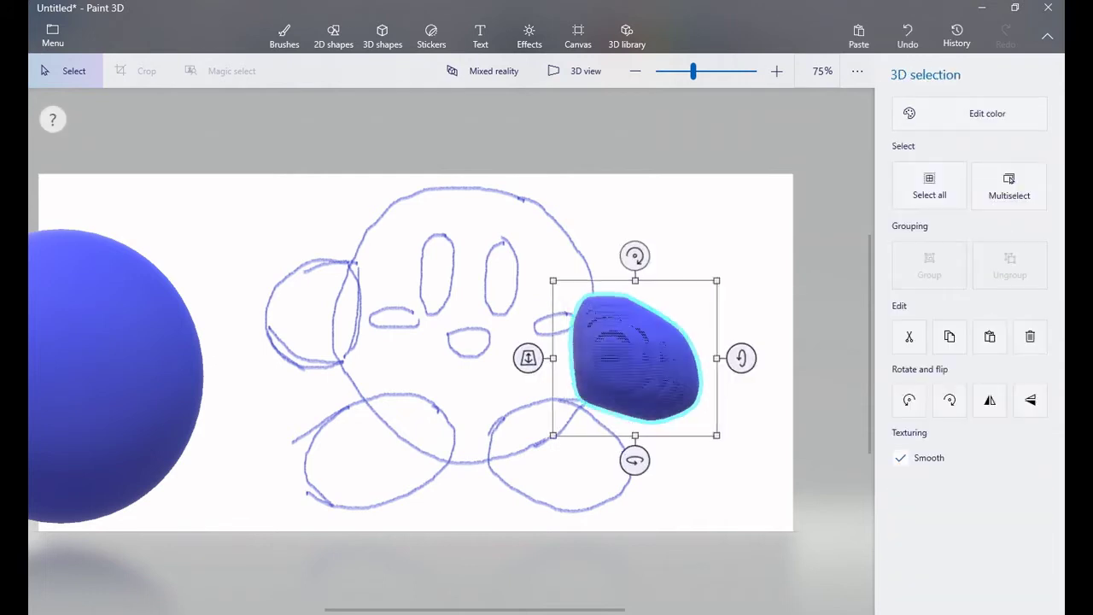
{"action": "key", "text": "ctrl+v"}
{"action": "mouse_move", "coordinate": [459, 446]}
{"action": "left_mouse_down"}
{"action": "mouse_move", "coordinate": [343, 443]}
{"action": "mouse_move", "coordinate": [556, 464]}
{"action": "left_mouse_up"}
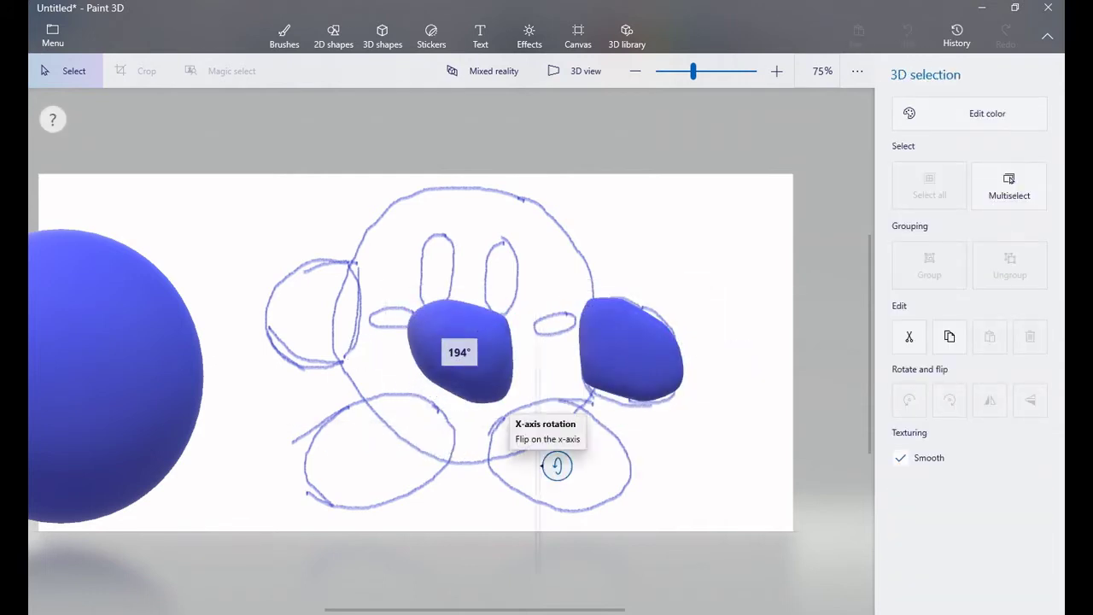
{"action": "mouse_move", "coordinate": [461, 350]}
{"action": "left_mouse_down"}
{"action": "mouse_move", "coordinate": [298, 305]}
{"action": "mouse_move", "coordinate": [317, 313]}
{"action": "left_mouse_up"}
{"action": "left_click_drag", "start_coordinate": [317, 417], "coordinate": [317, 461]}
Step: Bring the original 3D arm forward and move both arms to the right, clear of the sketch
{"action": "left_click", "coordinate": [630, 348]}
{"action": "left_click_drag", "start_coordinate": [631, 440], "coordinate": [631, 457]}
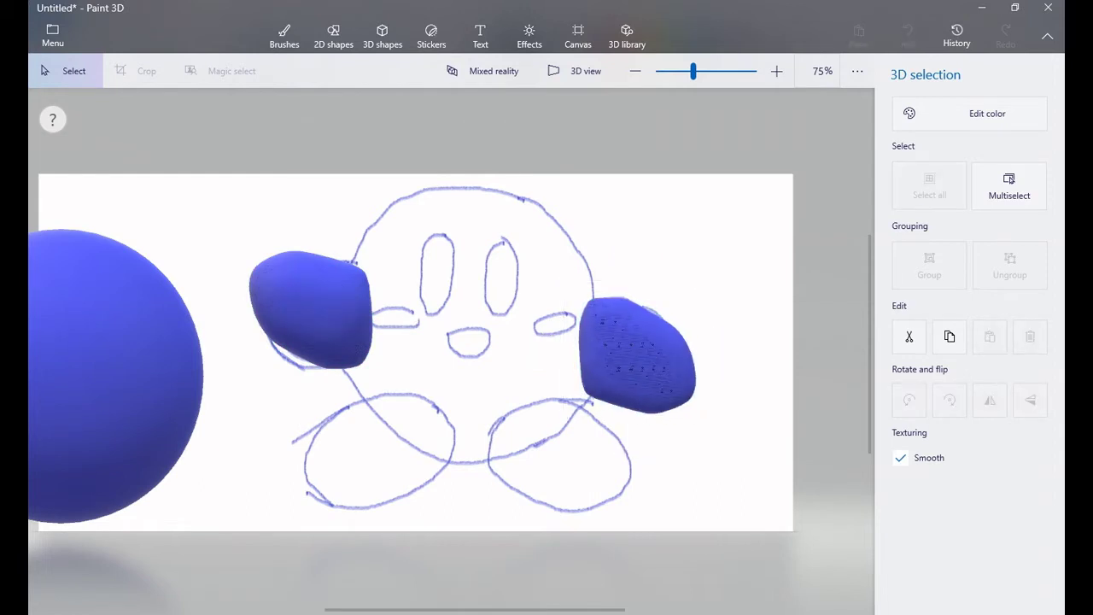
{"action": "left_click_drag", "start_coordinate": [637, 355], "coordinate": [712, 231]}
{"action": "left_click", "coordinate": [310, 310]}
{"action": "mouse_move", "coordinate": [310, 310]}
{"action": "left_mouse_down"}
{"action": "mouse_move", "coordinate": [720, 464]}
{"action": "mouse_move", "coordinate": [785, 435]}
{"action": "left_mouse_up"}
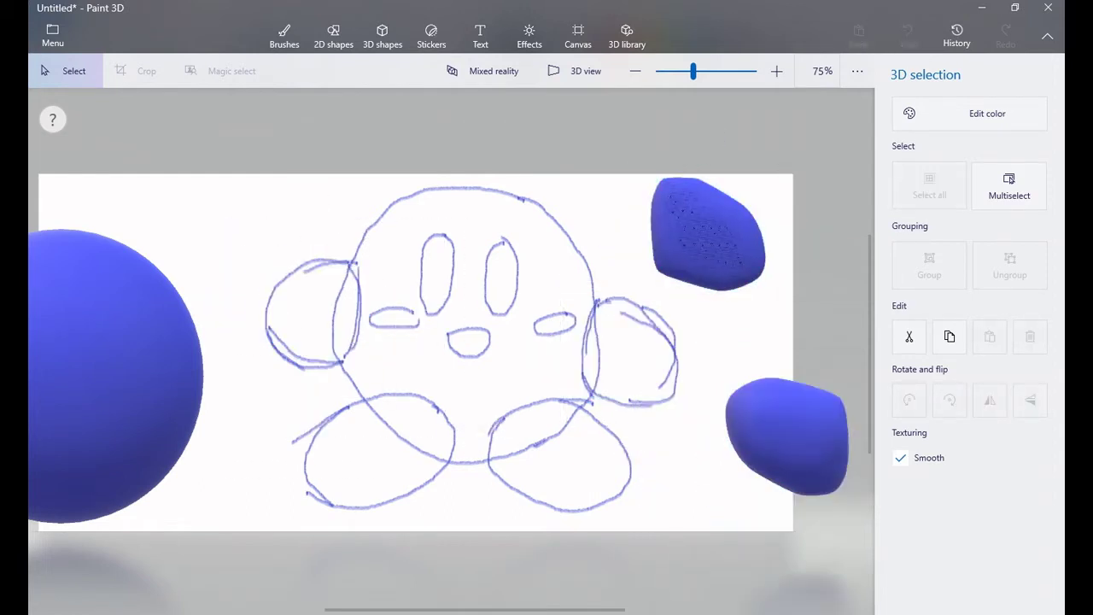
{"action": "key", "text": "Escape"}
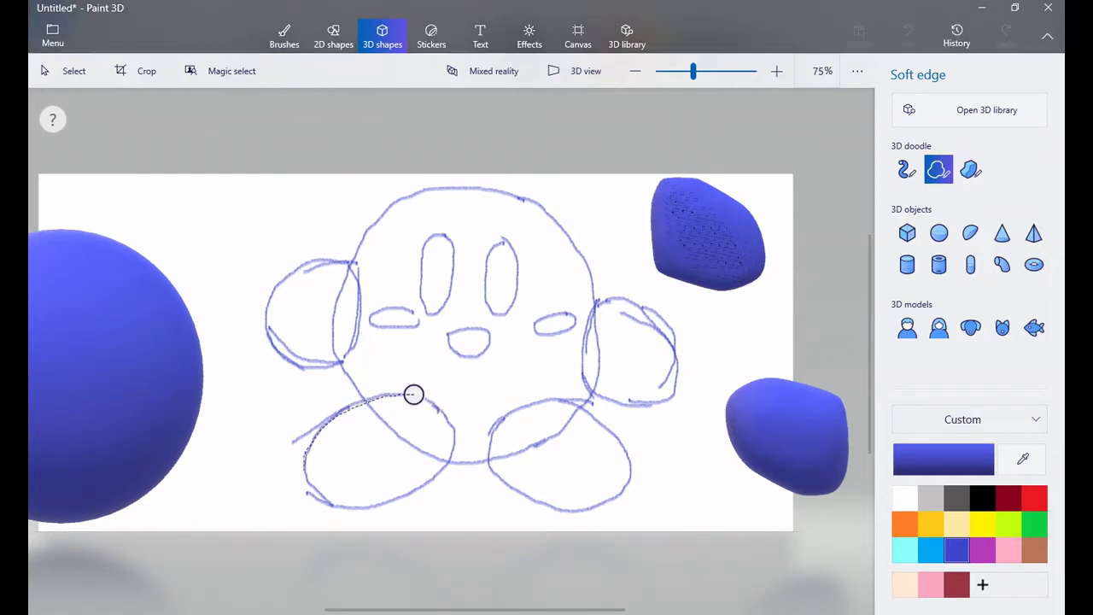
Step: Trace the sketch's left-hand foot with a soft edge 3D doodle, redoing the first attempt more closely to the outline
{"action": "left_click", "coordinate": [413, 393]}
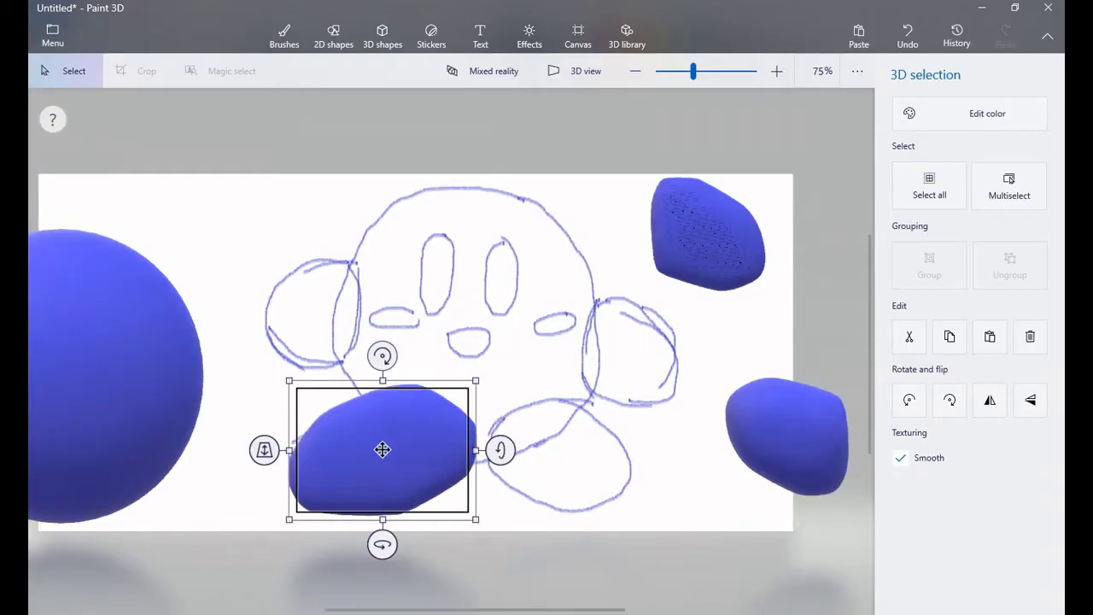
{"action": "key", "text": "ctrl+z"}
{"action": "scroll", "coordinate": [337, 388], "scroll_direction": "up", "scroll_amount": 5}
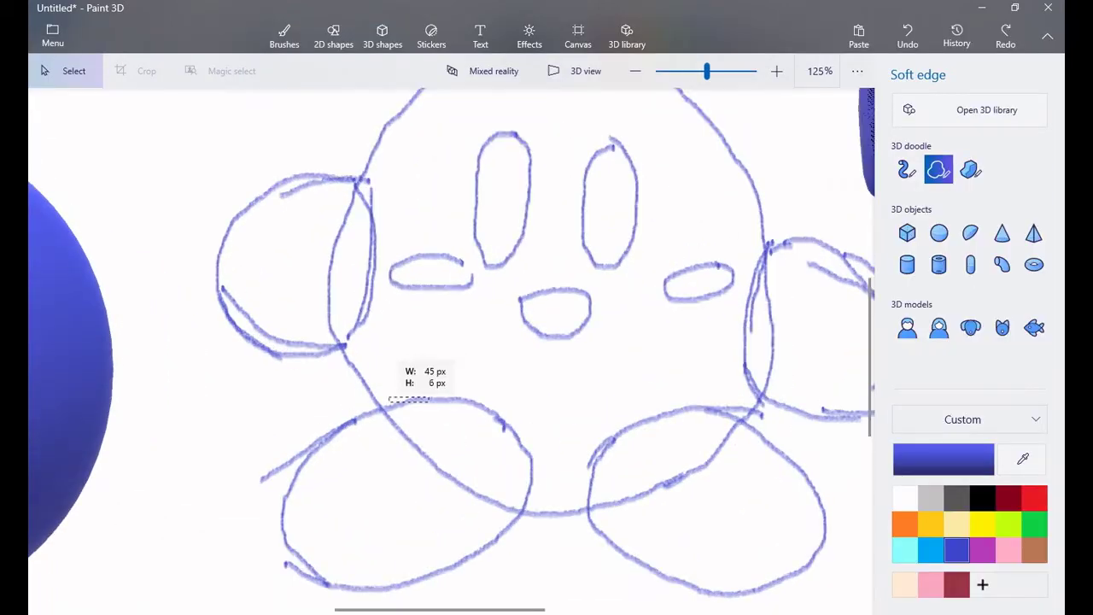
{"action": "left_click_drag", "start_coordinate": [431, 401], "coordinate": [427, 427]}
{"action": "key", "text": "Escape"}
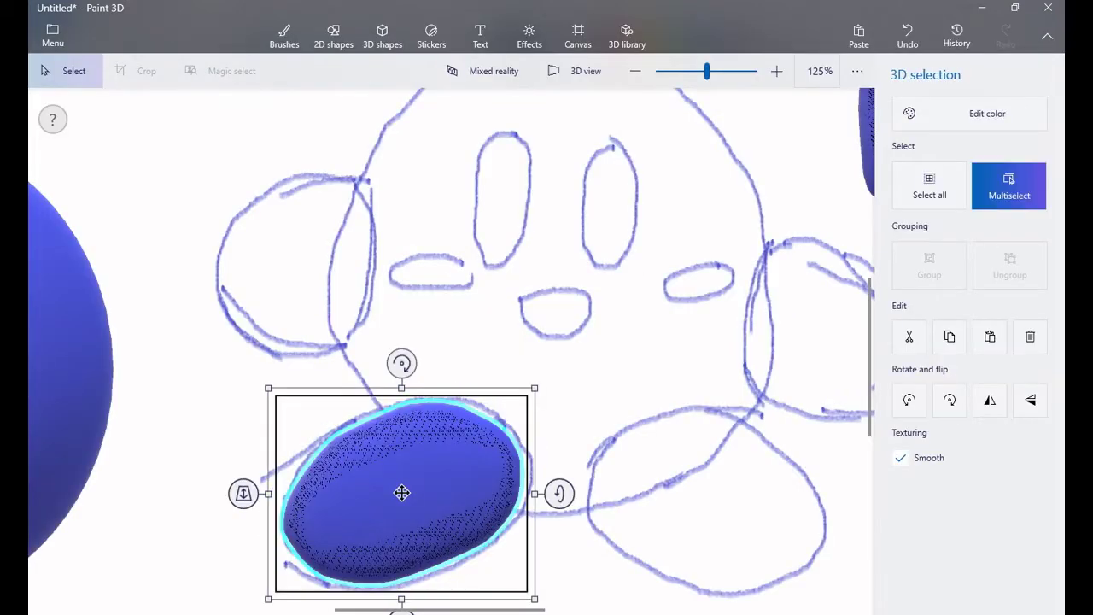
Step: Duplicate the 3D foot, place the copy over the other sketched foot, rotate it to mirror the original and adjust its depth
{"action": "key", "text": "ctrl+c"}
{"action": "key", "text": "ctrl+v"}
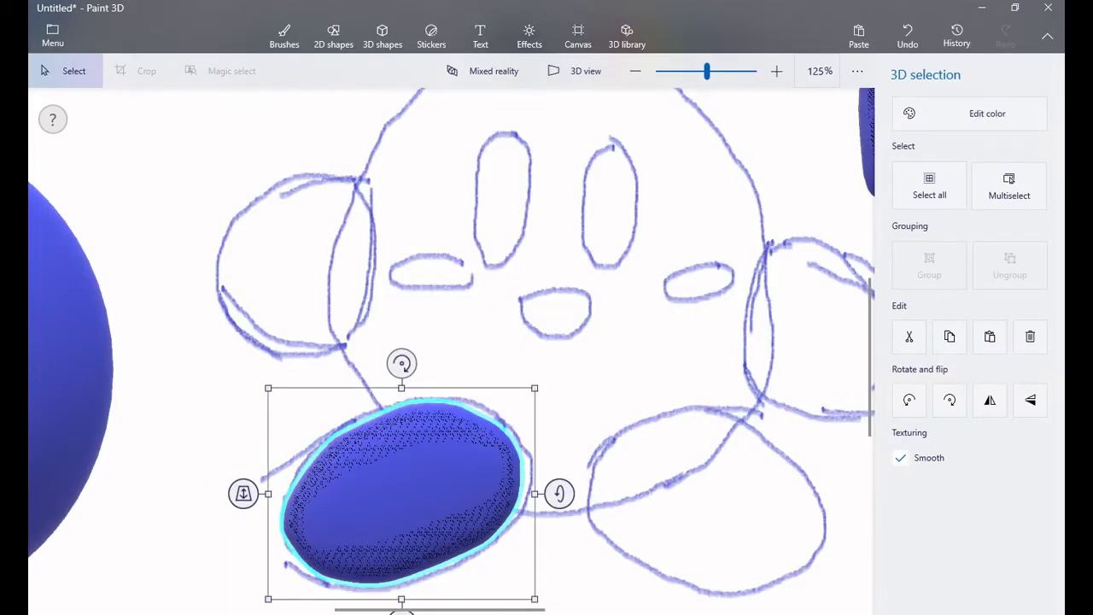
{"action": "left_click_drag", "start_coordinate": [397, 494], "coordinate": [717, 493]}
{"action": "scroll", "coordinate": [583, 483], "scroll_direction": "down", "scroll_amount": 4}
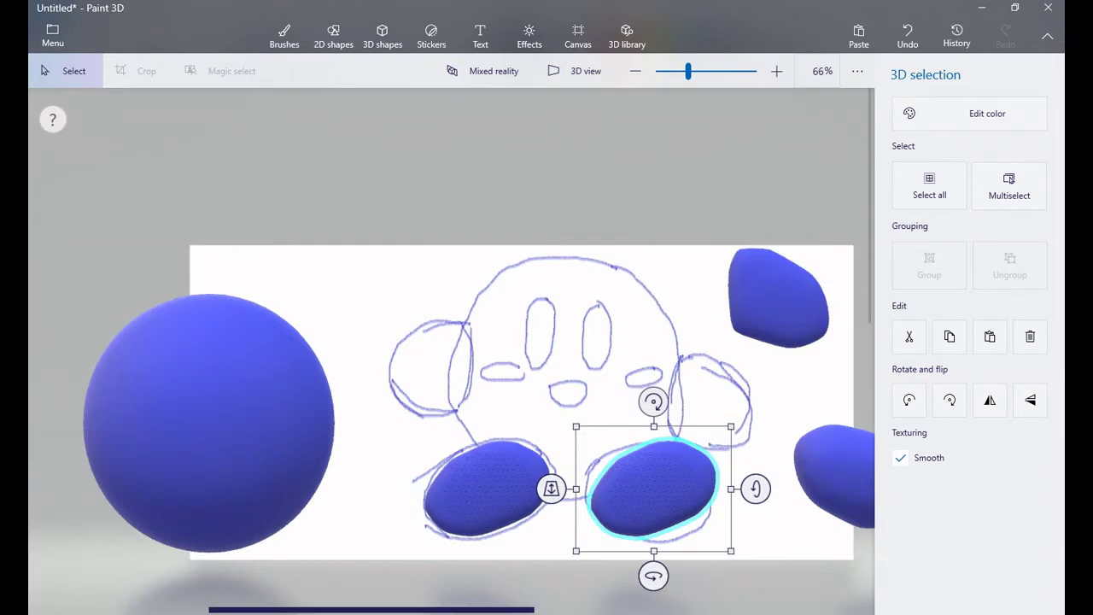
{"action": "scroll", "coordinate": [583, 483], "scroll_direction": "right", "scroll_amount": 2}
{"action": "mouse_move", "coordinate": [474, 488]}
{"action": "left_mouse_down"}
{"action": "mouse_move", "coordinate": [546, 487]}
{"action": "mouse_move", "coordinate": [485, 489]}
{"action": "left_mouse_up"}
{"action": "mouse_move", "coordinate": [577, 577]}
{"action": "left_mouse_down"}
{"action": "mouse_move", "coordinate": [674, 575]}
{"action": "mouse_move", "coordinate": [598, 577]}
{"action": "left_mouse_up"}
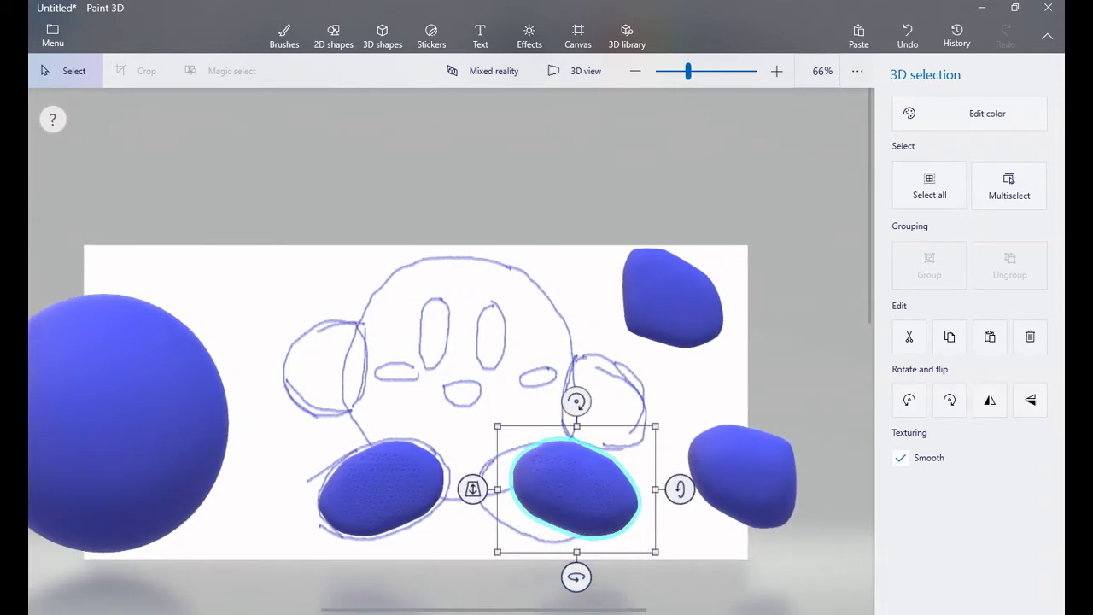
{"action": "mouse_move", "coordinate": [472, 488]}
{"action": "left_mouse_down"}
{"action": "mouse_move", "coordinate": [473, 505]}
{"action": "mouse_move", "coordinate": [473, 488]}
{"action": "mouse_move", "coordinate": [461, 505]}
{"action": "mouse_move", "coordinate": [462, 488]}
{"action": "left_mouse_up"}
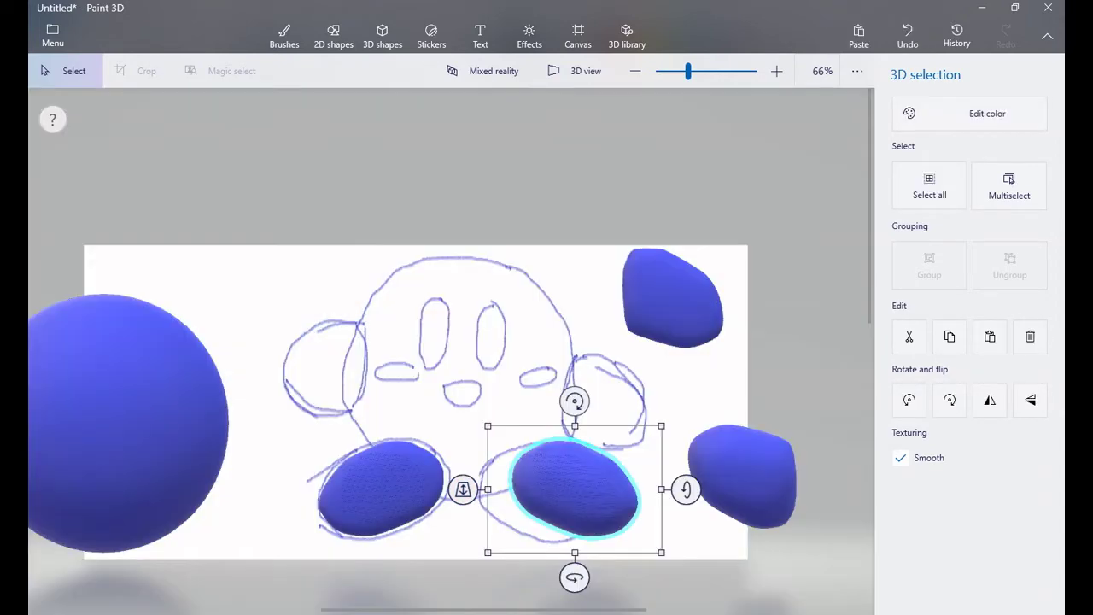
Step: Move the sphere over the sketched body and place one 3D arm on each side of it
{"action": "left_click", "coordinate": [128, 422]}
{"action": "left_click_drag", "start_coordinate": [128, 423], "coordinate": [481, 377]}
{"action": "mouse_move", "coordinate": [679, 374]}
{"action": "left_mouse_down"}
{"action": "mouse_move", "coordinate": [656, 300]}
{"action": "mouse_move", "coordinate": [618, 239]}
{"action": "left_mouse_up"}
{"action": "left_click_drag", "start_coordinate": [674, 294], "coordinate": [642, 393]}
{"action": "mouse_move", "coordinate": [844, 540]}
{"action": "left_mouse_down"}
{"action": "mouse_move", "coordinate": [639, 395]}
{"action": "mouse_move", "coordinate": [649, 402]}
{"action": "left_mouse_up"}
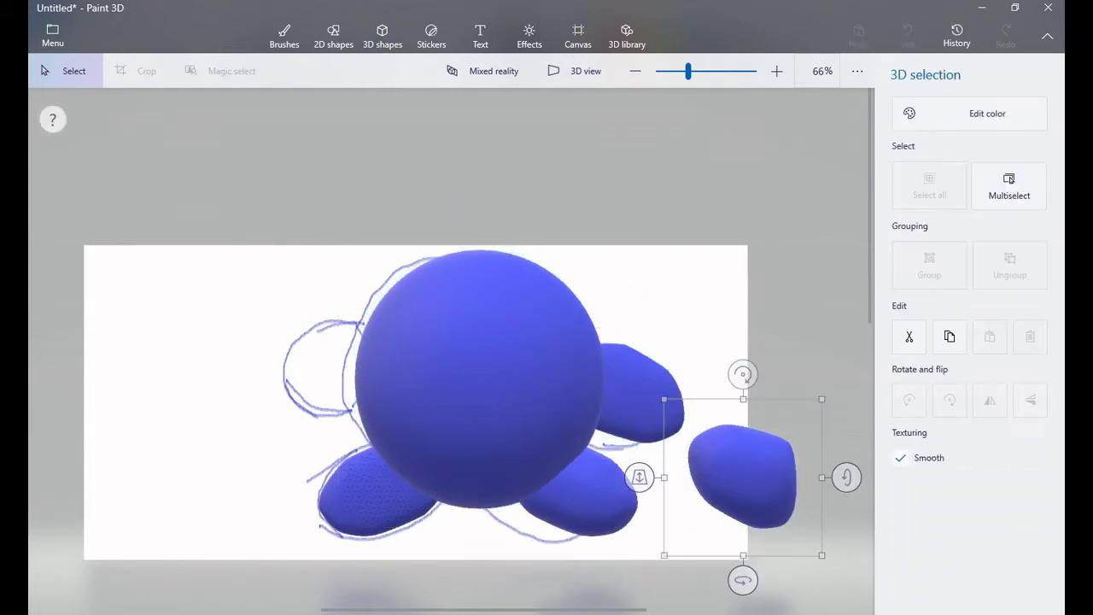
{"action": "left_click_drag", "start_coordinate": [741, 476], "coordinate": [320, 367]}
Step: Select the body, arms and feet together and bring them slightly forward
{"action": "left_click", "coordinate": [645, 393]}
{"action": "left_click", "coordinate": [245, 190]}
{"action": "left_click_drag", "start_coordinate": [244, 190], "coordinate": [744, 585]}
{"action": "mouse_move", "coordinate": [234, 391]}
{"action": "left_mouse_down"}
{"action": "mouse_move", "coordinate": [234, 454]}
{"action": "mouse_move", "coordinate": [227, 389]}
{"action": "left_mouse_up"}
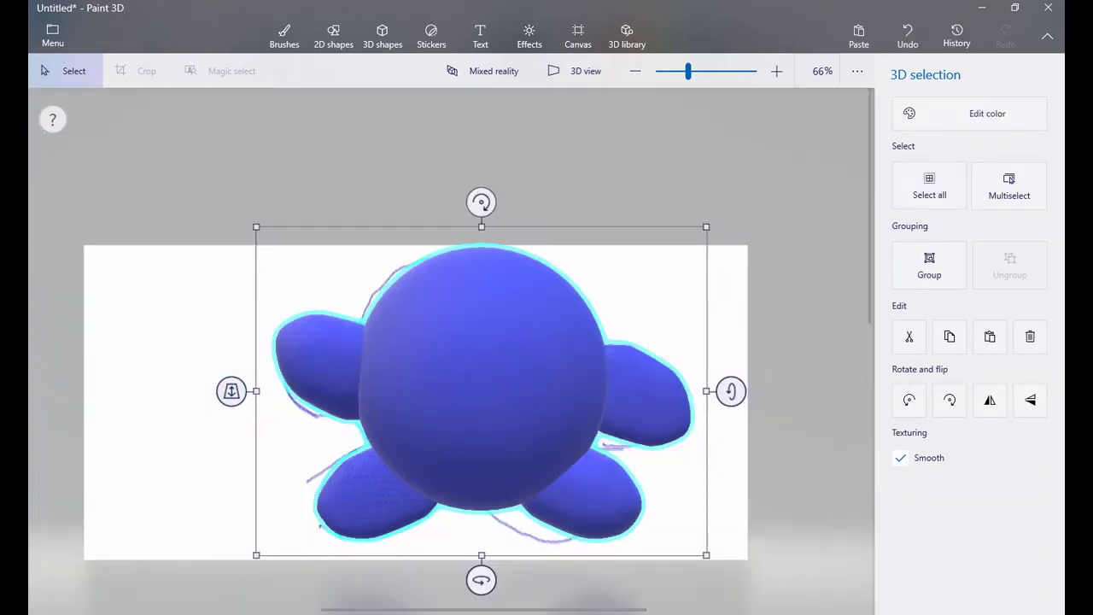
Step: Adjust the depth of both feet and the right-hand arm relative to the body
{"action": "left_click", "coordinate": [376, 495]}
{"action": "left_click_drag", "start_coordinate": [277, 490], "coordinate": [276, 515]}
{"action": "left_click", "coordinate": [381, 36]}
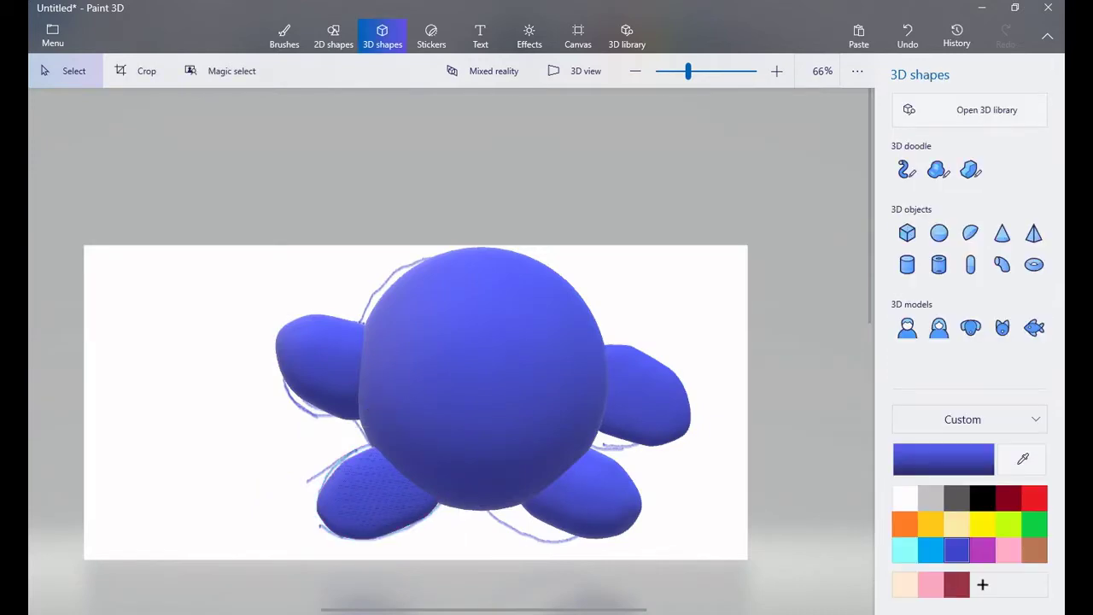
{"action": "left_click", "coordinate": [581, 495]}
{"action": "left_click_drag", "start_coordinate": [463, 520], "coordinate": [465, 492]}
{"action": "left_click", "coordinate": [645, 393]}
{"action": "mouse_move", "coordinate": [549, 394]}
{"action": "left_mouse_down"}
{"action": "mouse_move", "coordinate": [549, 432]}
{"action": "mouse_move", "coordinate": [549, 395]}
{"action": "left_mouse_up"}
{"action": "left_click", "coordinate": [382, 36]}
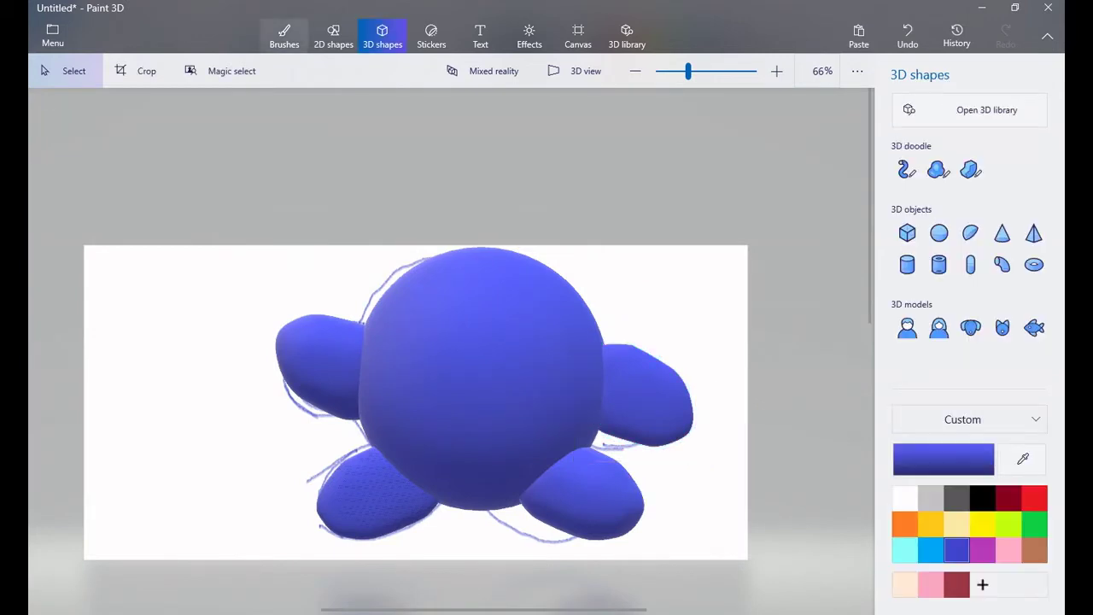
Step: Fill the body and both arms with the custom pink and both feet with the custom dark red
{"action": "left_click", "coordinate": [284, 36]}
{"action": "left_click", "coordinate": [1033, 151]}
{"action": "left_click", "coordinate": [931, 584]}
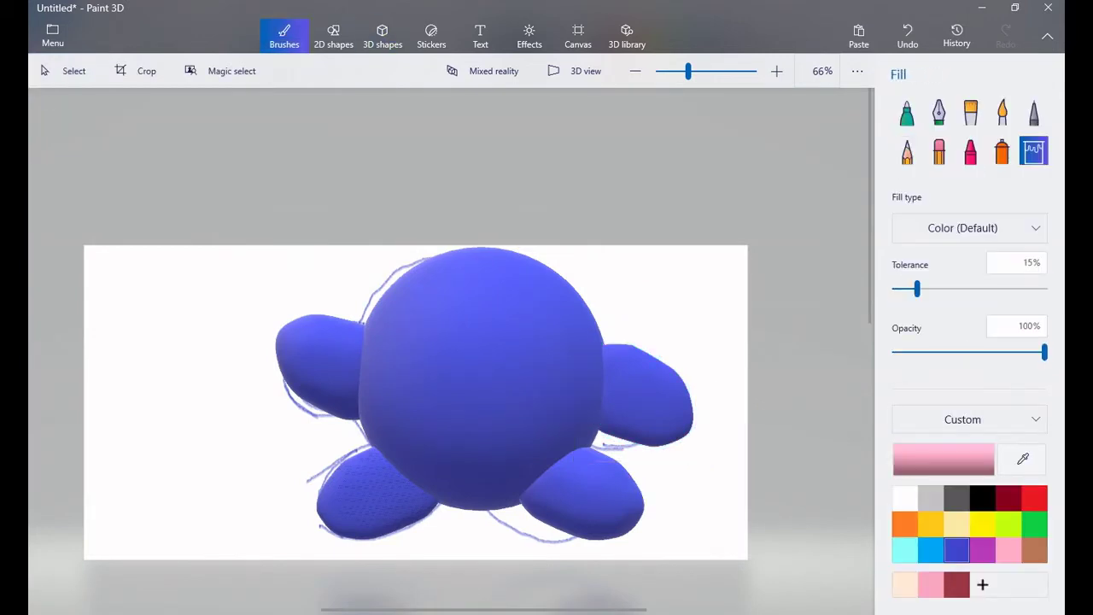
{"action": "left_click", "coordinate": [483, 505]}
{"action": "left_click", "coordinate": [328, 410]}
{"action": "left_click", "coordinate": [640, 436]}
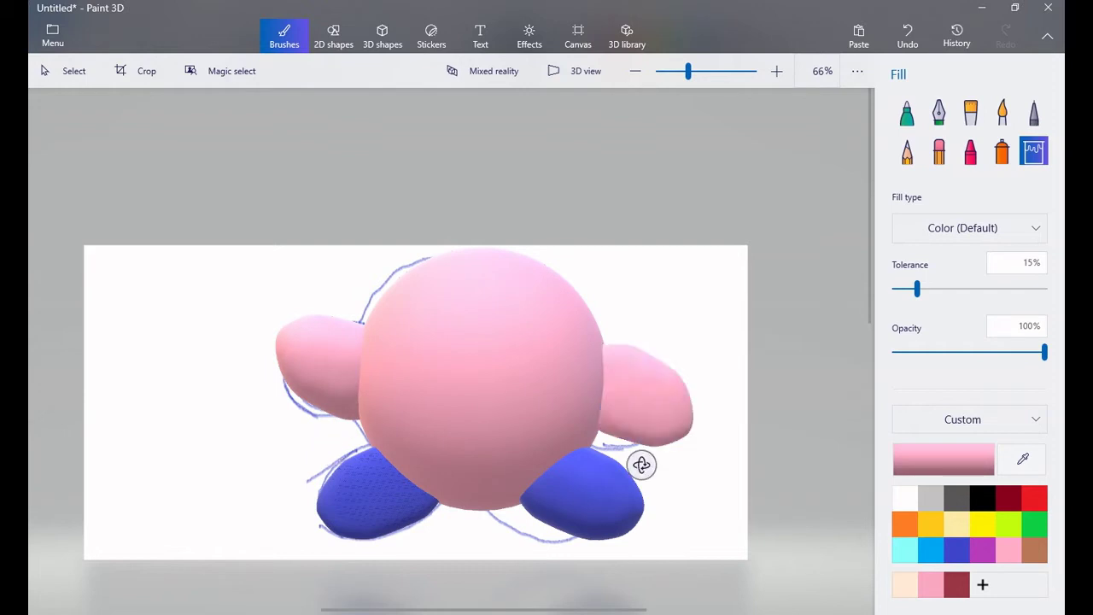
{"action": "left_click", "coordinate": [956, 584]}
Step: Group the coloured body, arms and feet and move the figure up and left, clear of the sketched face
{"action": "left_click", "coordinate": [383, 36]}
{"action": "left_click_drag", "start_coordinate": [224, 203], "coordinate": [702, 526]}
{"action": "left_click_drag", "start_coordinate": [483, 384], "coordinate": [150, 256]}
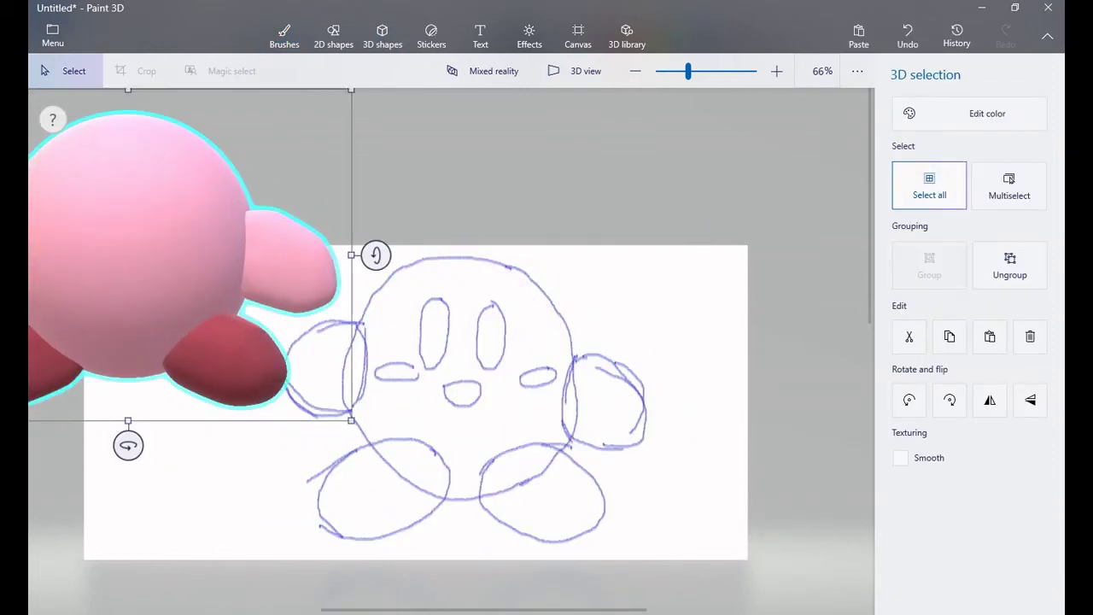
Step: Add a dark red 3D capsule over the sketch's left-hand eye and move it out beside the face
{"action": "left_click", "coordinate": [382, 36]}
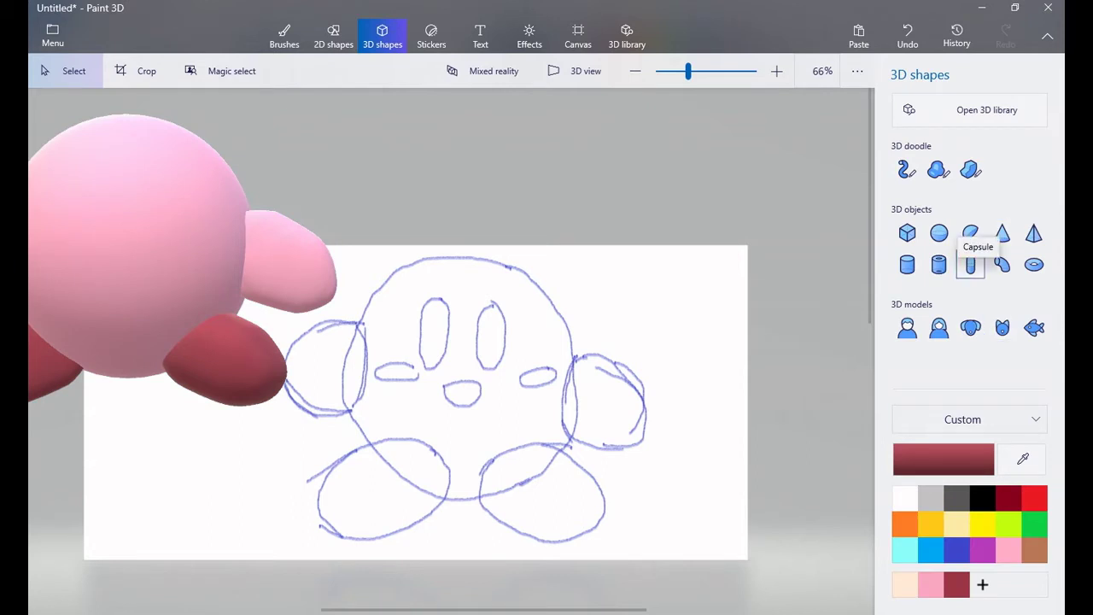
{"action": "left_click", "coordinate": [970, 264]}
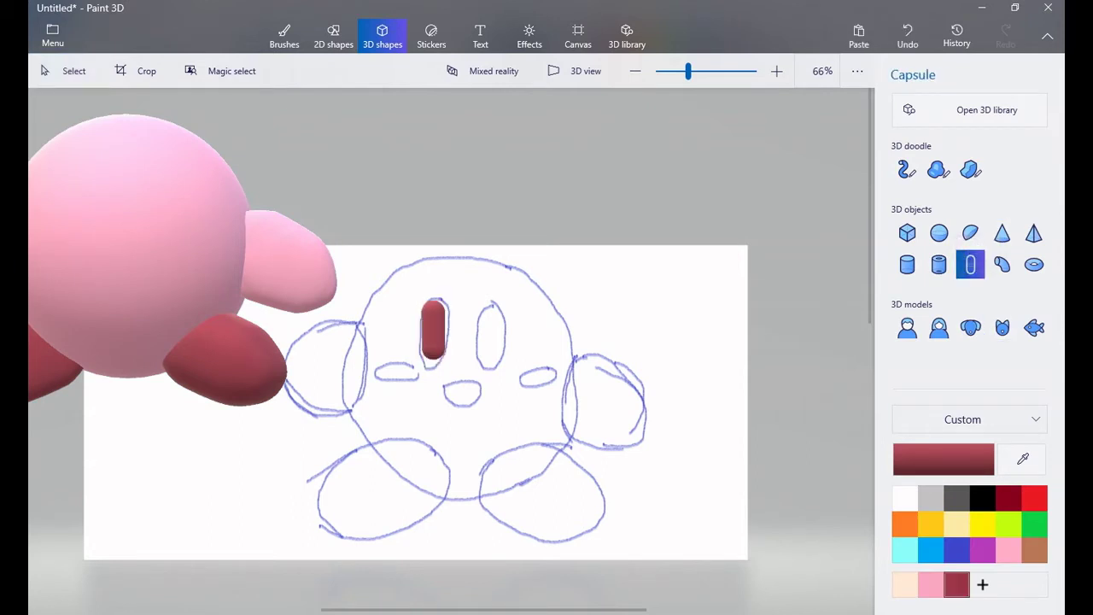
{"action": "left_click_drag", "start_coordinate": [447, 358], "coordinate": [449, 367]}
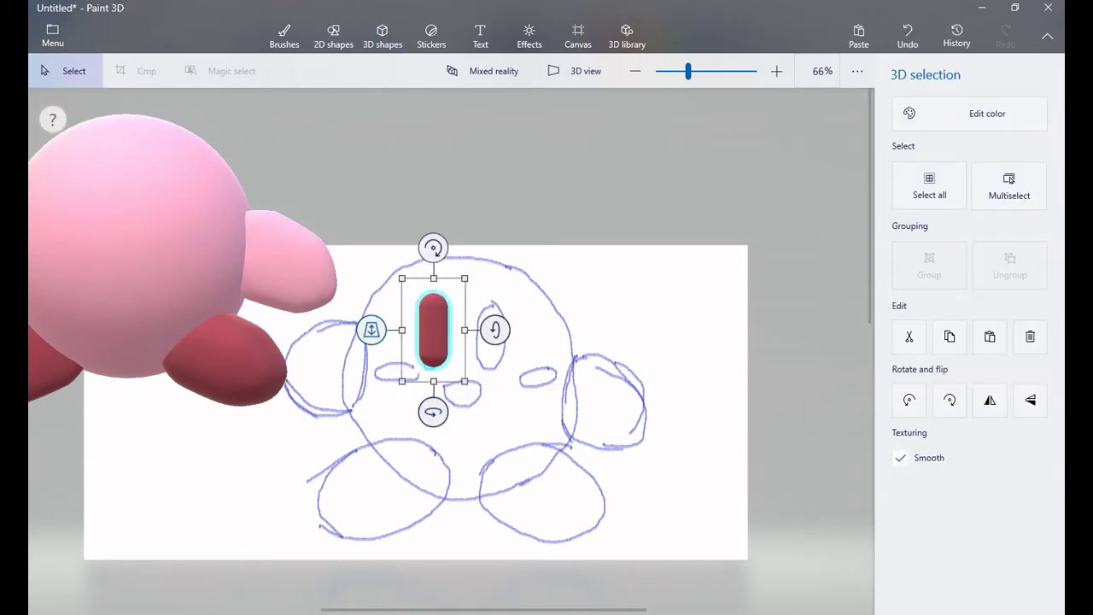
{"action": "left_click_drag", "start_coordinate": [433, 330], "coordinate": [574, 323]}
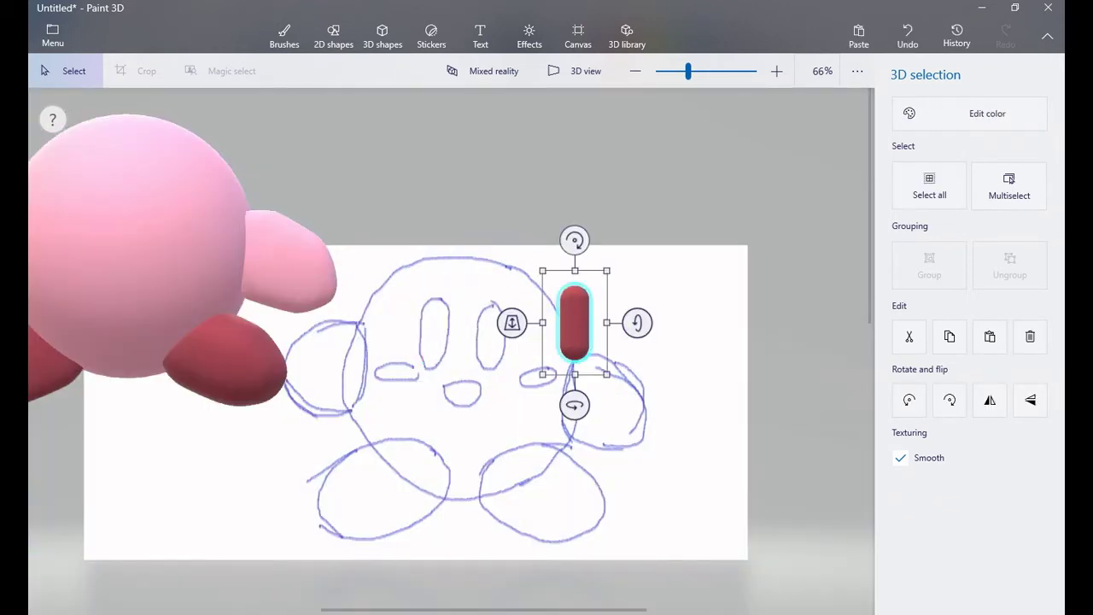
Step: Add a tall oval from the 3D sphere at eye size and place it next to the capsule
{"action": "left_click", "coordinate": [382, 36]}
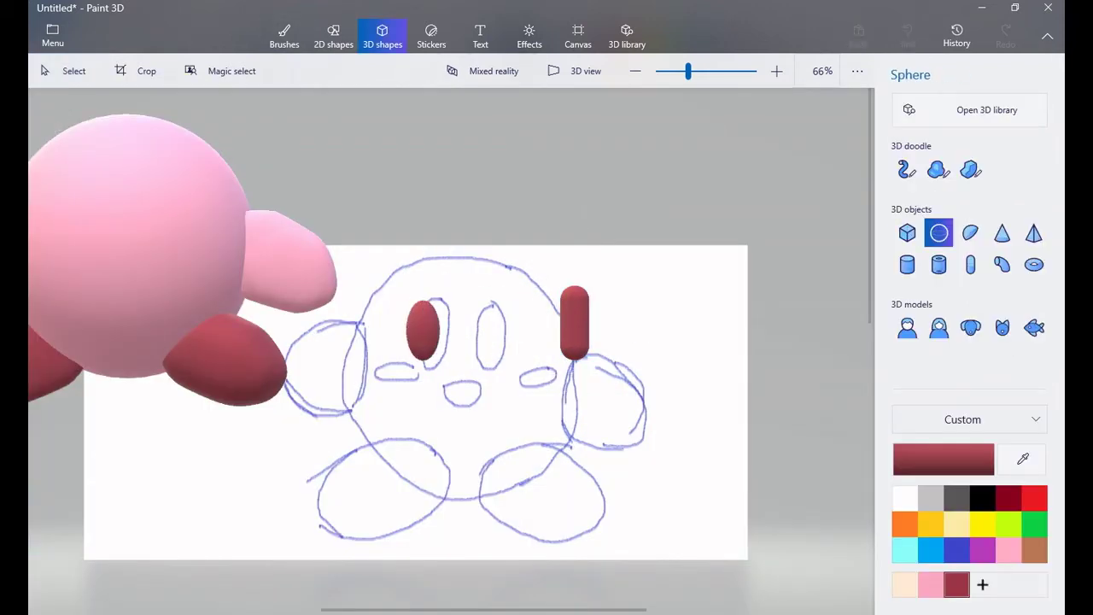
{"action": "left_click", "coordinate": [67, 71]}
{"action": "left_click", "coordinate": [424, 333]}
{"action": "left_click_drag", "start_coordinate": [424, 333], "coordinate": [631, 323]}
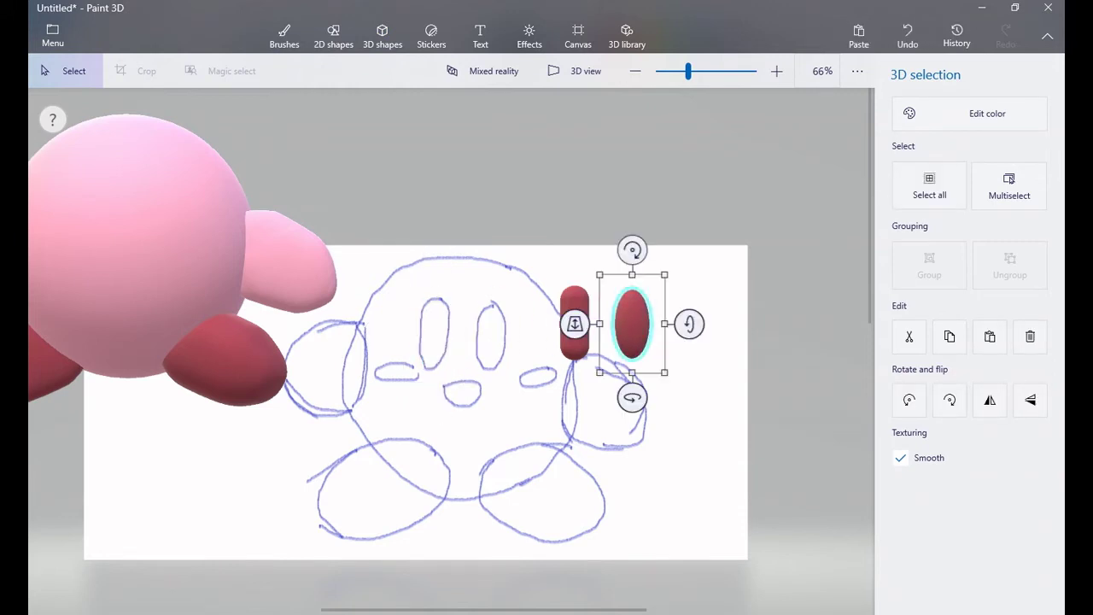
Step: Add a small 3D sphere, colour it white and place it on the upper part of the oval eye as a highlight
{"action": "left_click", "coordinate": [382, 36]}
{"action": "left_click", "coordinate": [939, 232]}
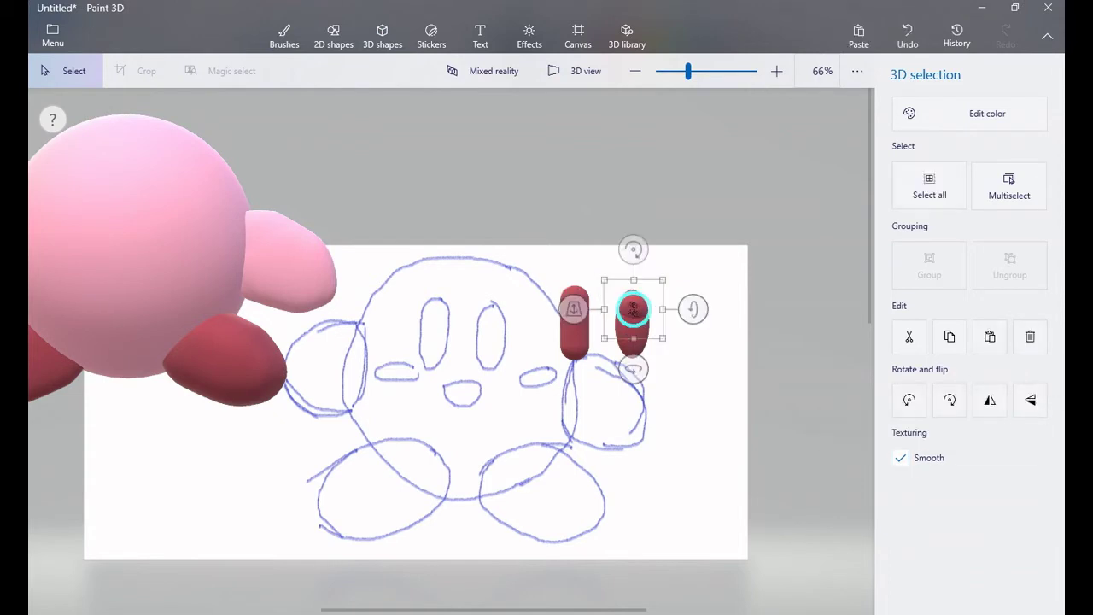
{"action": "left_click", "coordinate": [987, 112]}
{"action": "left_click", "coordinate": [633, 305]}
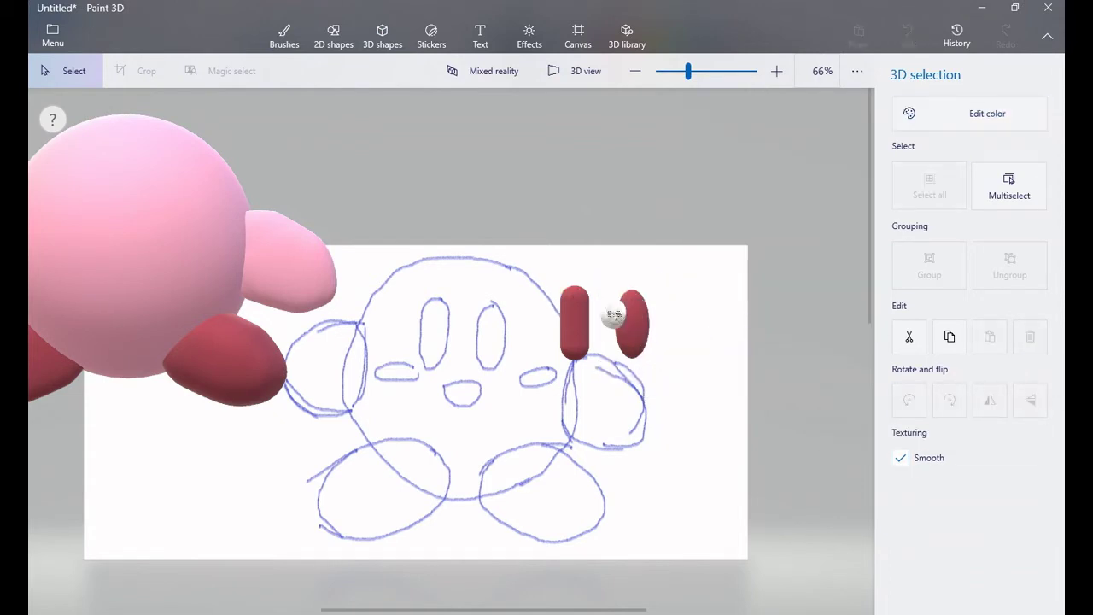
{"action": "left_click", "coordinate": [636, 307]}
{"action": "key", "text": "Escape"}
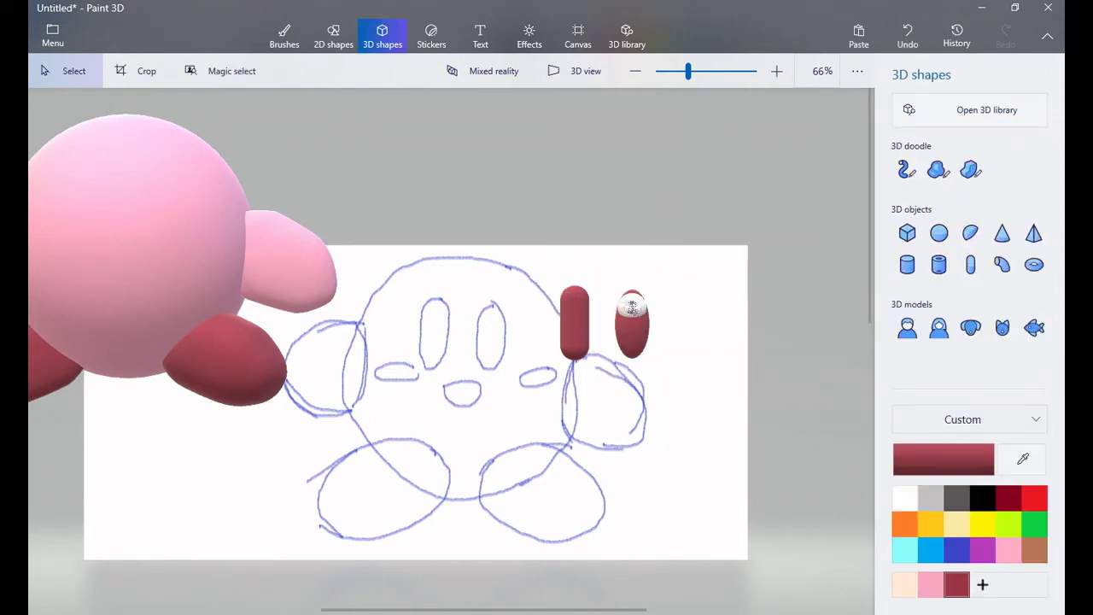
Step: Adjust the white highlight's placement on the oval eye and recolour the oval blue
{"action": "left_click", "coordinate": [632, 306]}
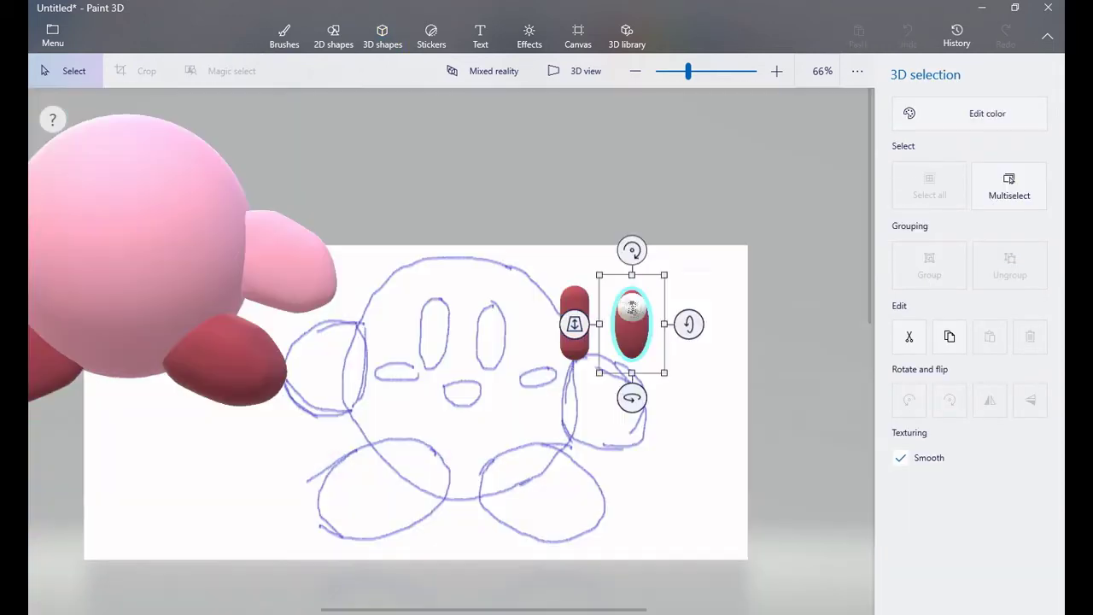
{"action": "left_click_drag", "start_coordinate": [632, 305], "coordinate": [630, 313]}
{"action": "left_click", "coordinate": [987, 113]}
{"action": "left_click", "coordinate": [774, 269]}
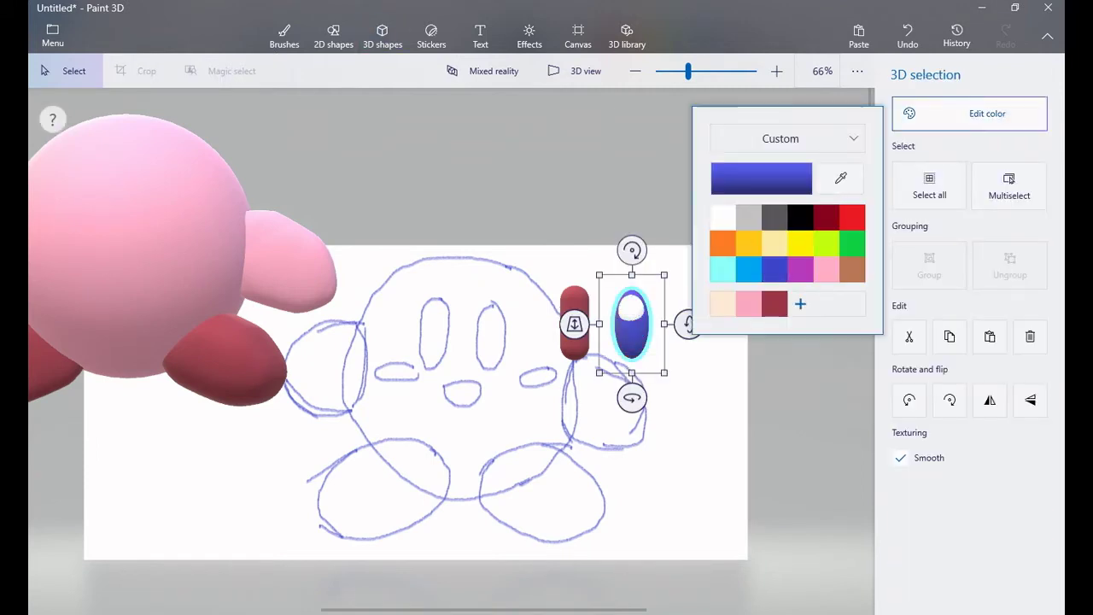
Step: Recolour the oval eye with a custom blue-purple, hex 4a22b7
{"action": "left_click", "coordinate": [800, 303]}
{"action": "left_click_drag", "start_coordinate": [532, 409], "coordinate": [547, 409]}
{"action": "left_click_drag", "start_coordinate": [542, 227], "coordinate": [572, 245]}
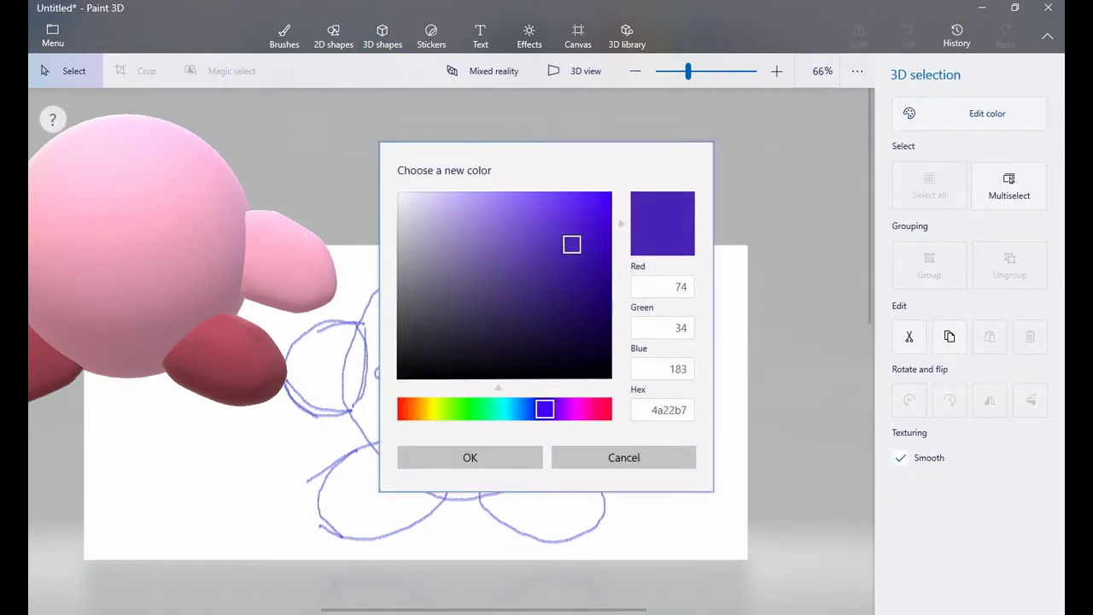
{"action": "key", "text": "Return"}
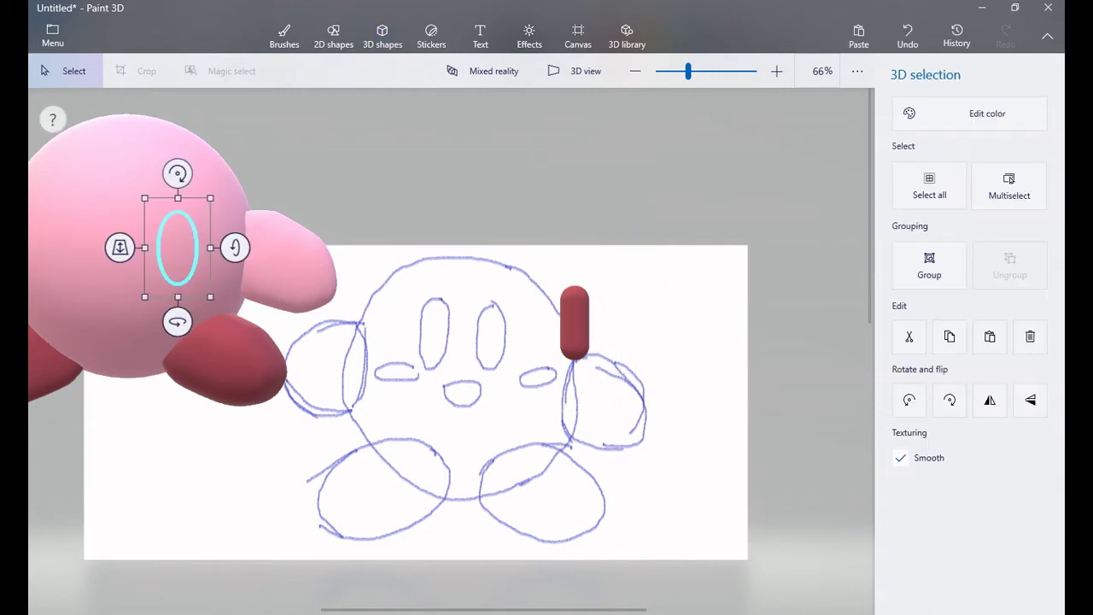
Step: Shift the eye in depth and move the Kirby body away from it, in front of the sketch's lower right corner
{"action": "key", "text": "Escape"}
{"action": "scroll", "coordinate": [451, 351], "scroll_direction": "down", "scroll_amount": 5}
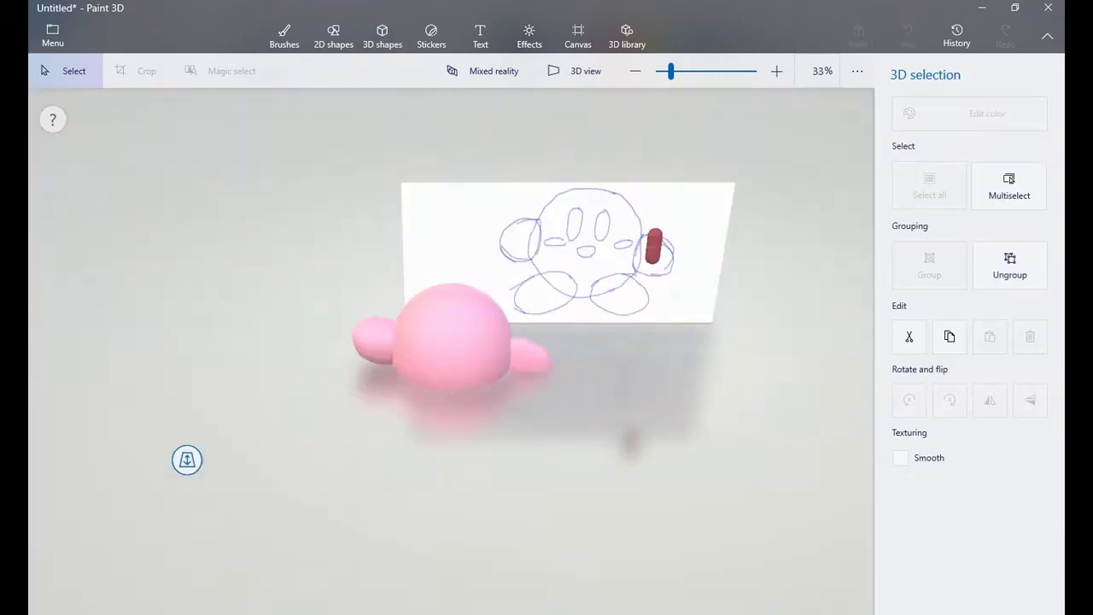
{"action": "left_click_drag", "start_coordinate": [187, 459], "coordinate": [183, 546]}
{"action": "left_click_drag", "start_coordinate": [317, 427], "coordinate": [657, 436]}
{"action": "left_click", "coordinate": [354, 415]}
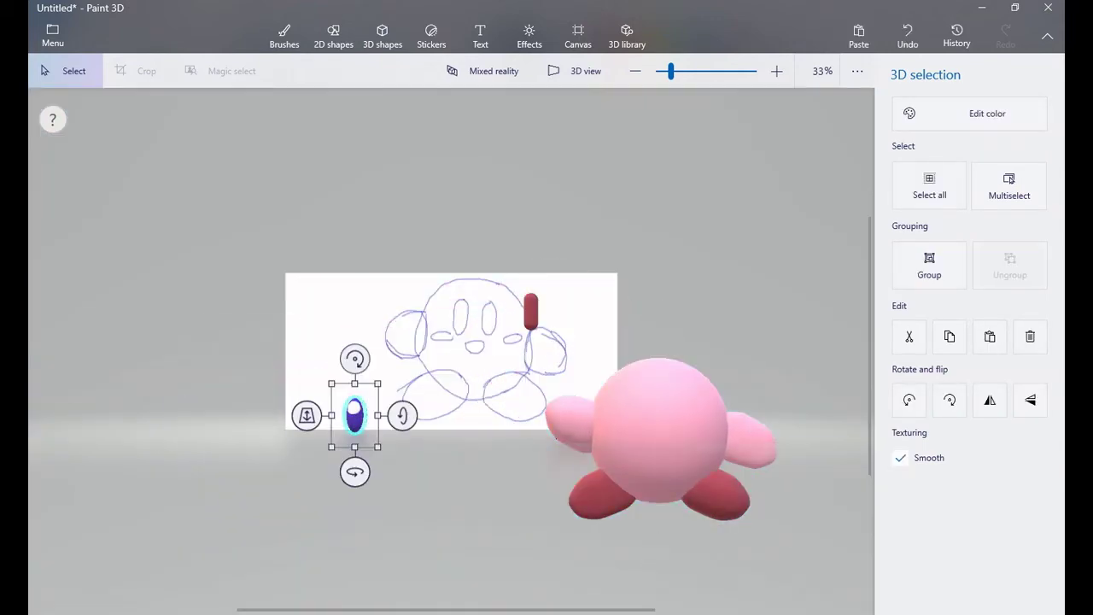
Step: Move the eye with its white highlight onto the front of Kirby's face, left of centre
{"action": "left_click_drag", "start_coordinate": [354, 415], "coordinate": [260, 528]}
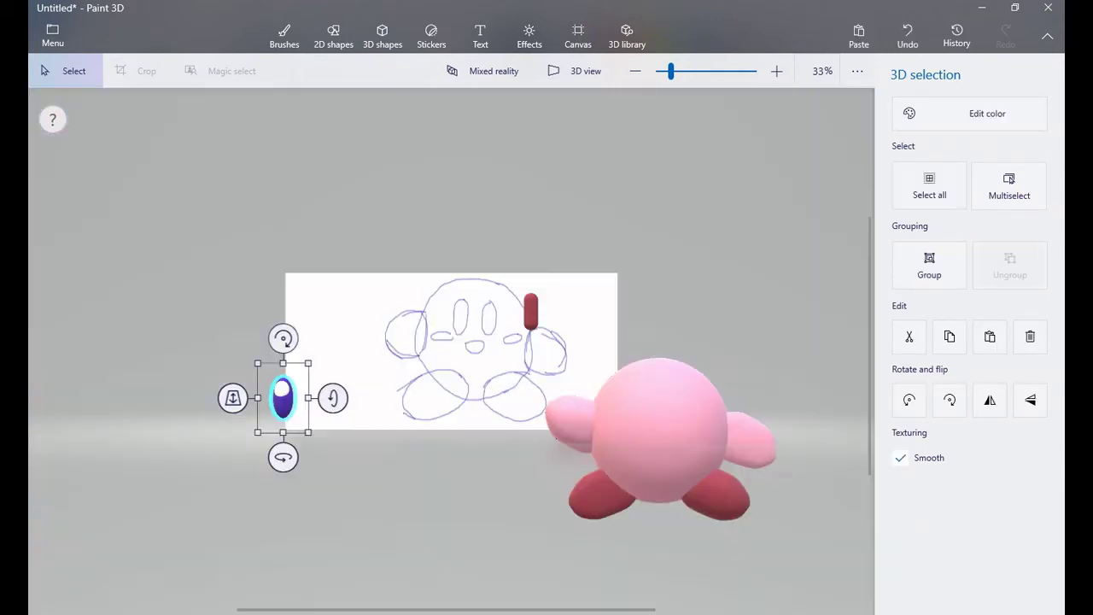
{"action": "left_click_drag", "start_coordinate": [281, 395], "coordinate": [638, 419]}
{"action": "left_click", "coordinate": [638, 417]}
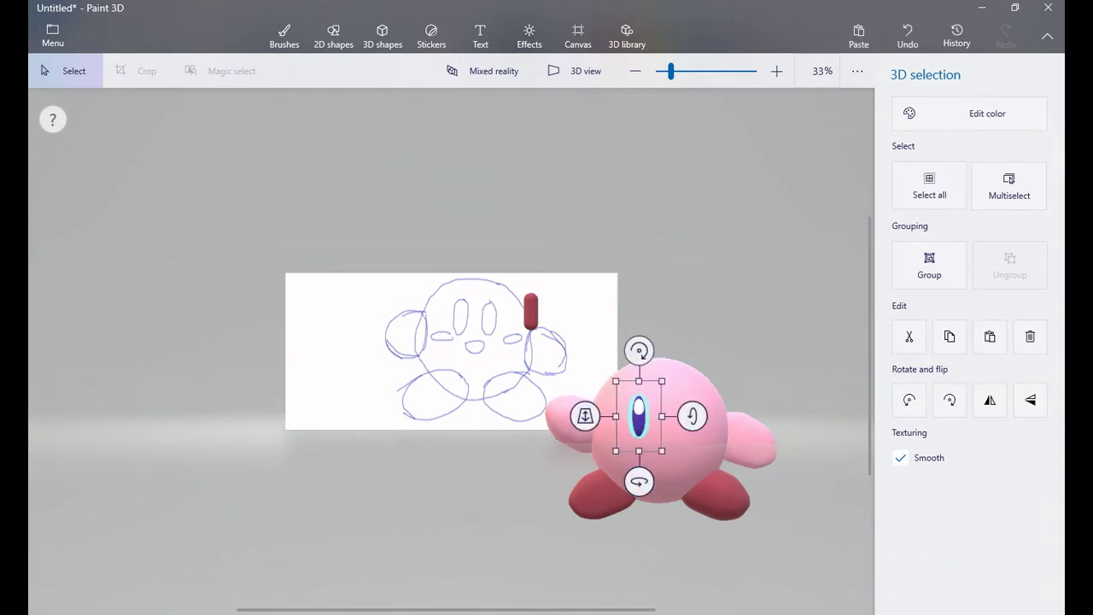
Step: Move the Kirby model to the left part of the canvas in front of the sketch
{"action": "left_click", "coordinate": [512, 529]}
{"action": "left_click", "coordinate": [675, 410]}
{"action": "left_click_drag", "start_coordinate": [501, 439], "coordinate": [501, 392]}
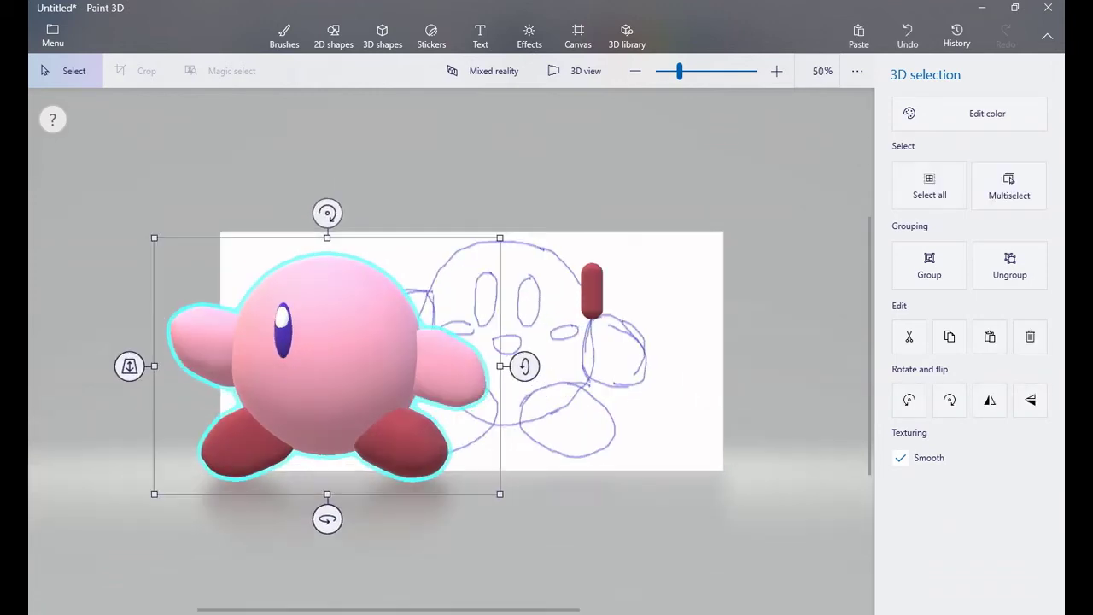
Step: Move the eye off the face to the blank area beside the sketch and duplicate it as a second eye
{"action": "left_click", "coordinate": [283, 323]}
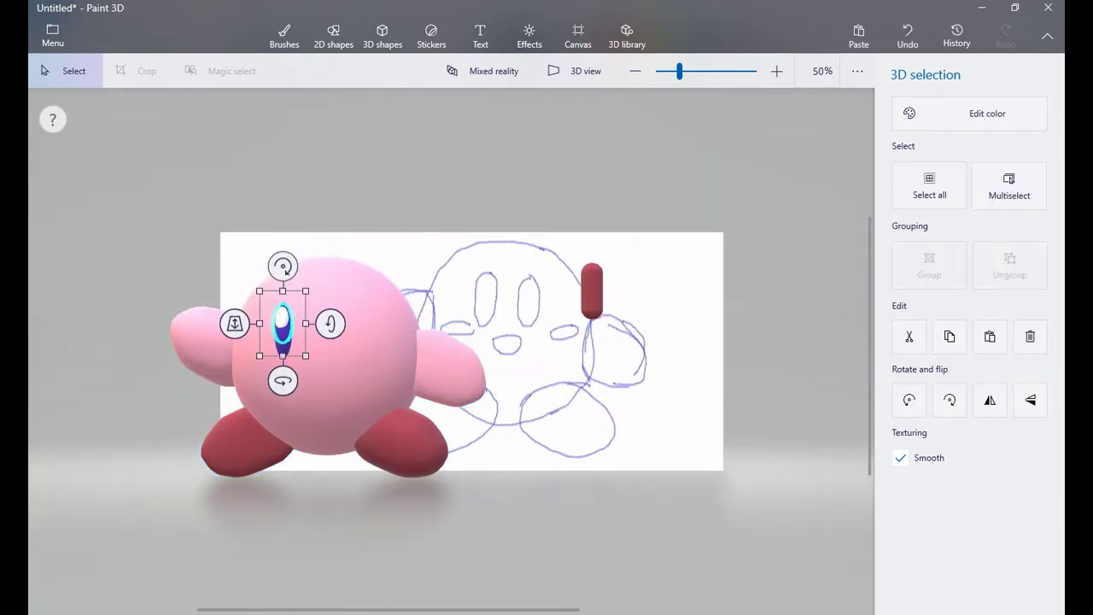
{"action": "left_click_drag", "start_coordinate": [282, 323], "coordinate": [663, 406]}
{"action": "key", "text": "ctrl+c"}
{"action": "key", "text": "ctrl+v"}
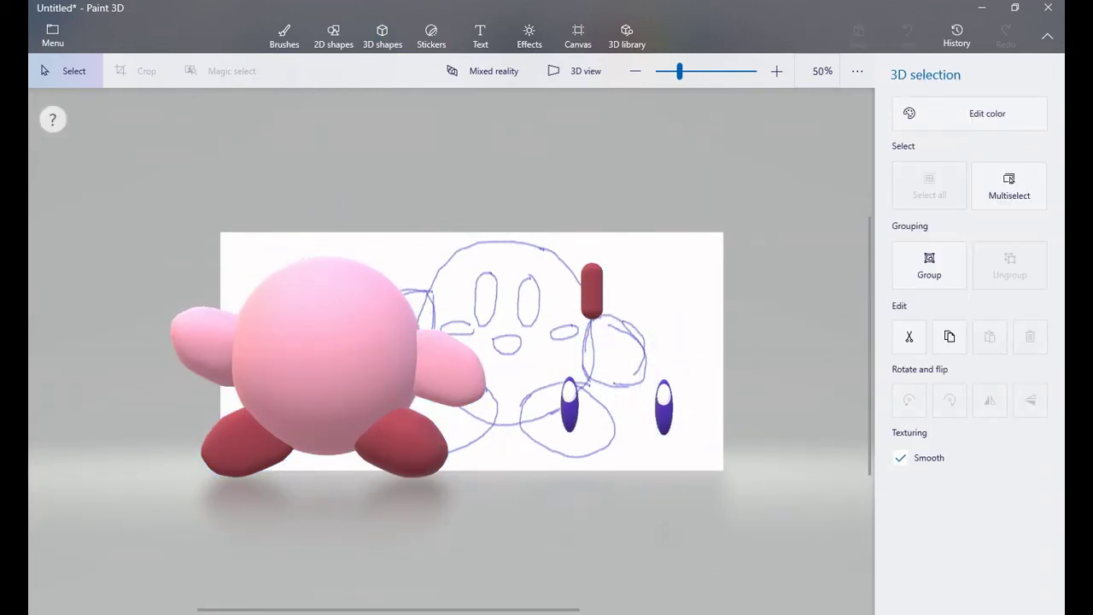
Step: Try to draw a short black 3-point curve, 10 px thick, on the front of Kirby's body
{"action": "left_click", "coordinate": [382, 36]}
{"action": "left_click", "coordinate": [333, 36]}
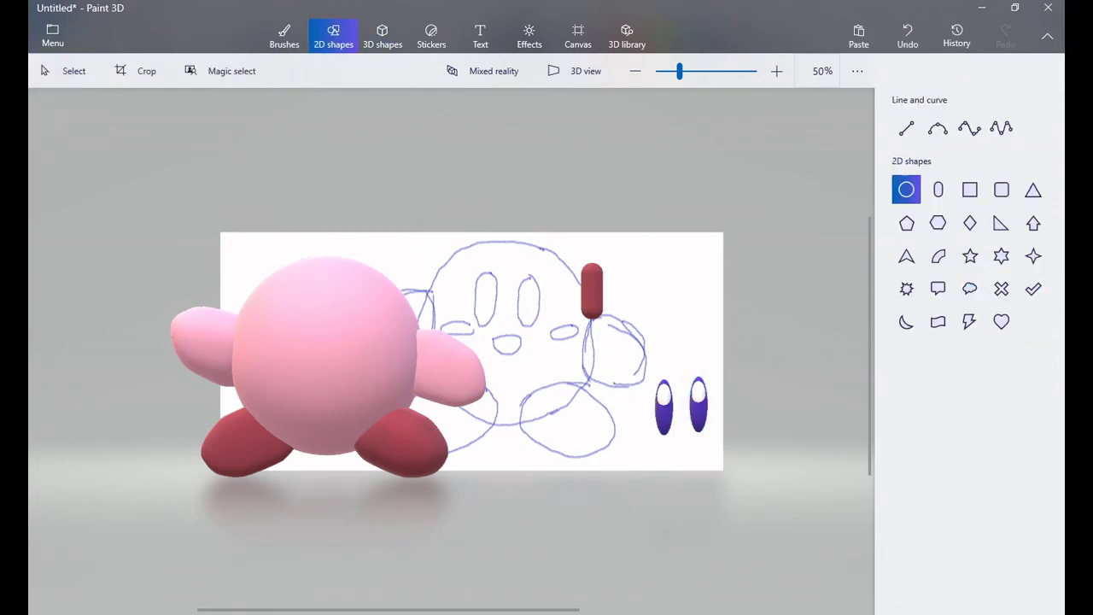
{"action": "left_click", "coordinate": [937, 128]}
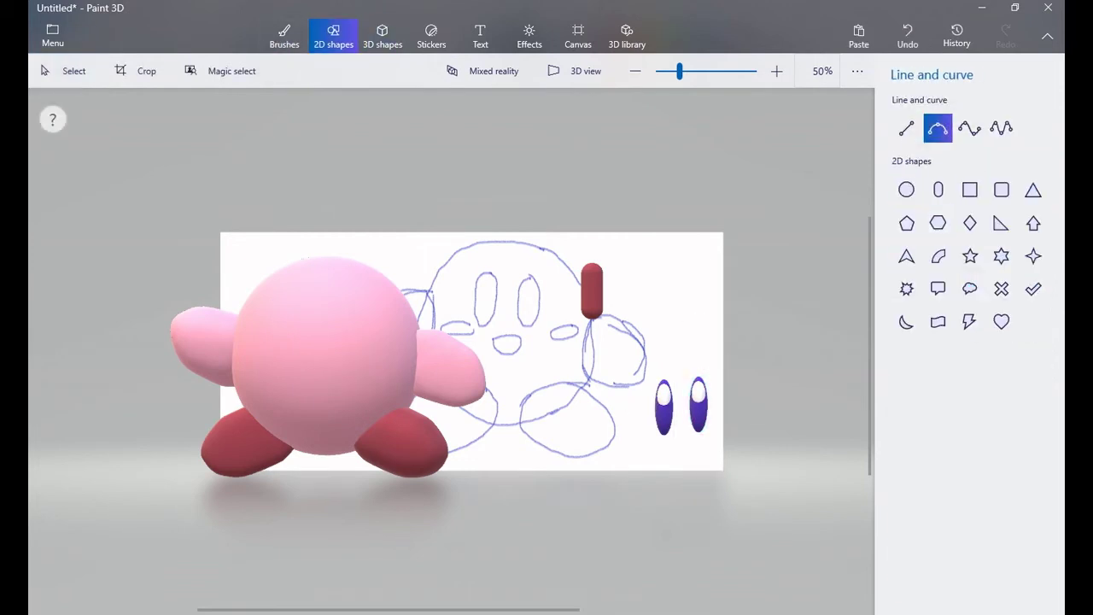
{"action": "mouse_move", "coordinate": [354, 325]}
{"action": "left_mouse_down"}
{"action": "mouse_move", "coordinate": [349, 381]}
{"action": "mouse_move", "coordinate": [350, 344]}
{"action": "mouse_move", "coordinate": [339, 350]}
{"action": "mouse_move", "coordinate": [351, 359]}
{"action": "left_mouse_up"}
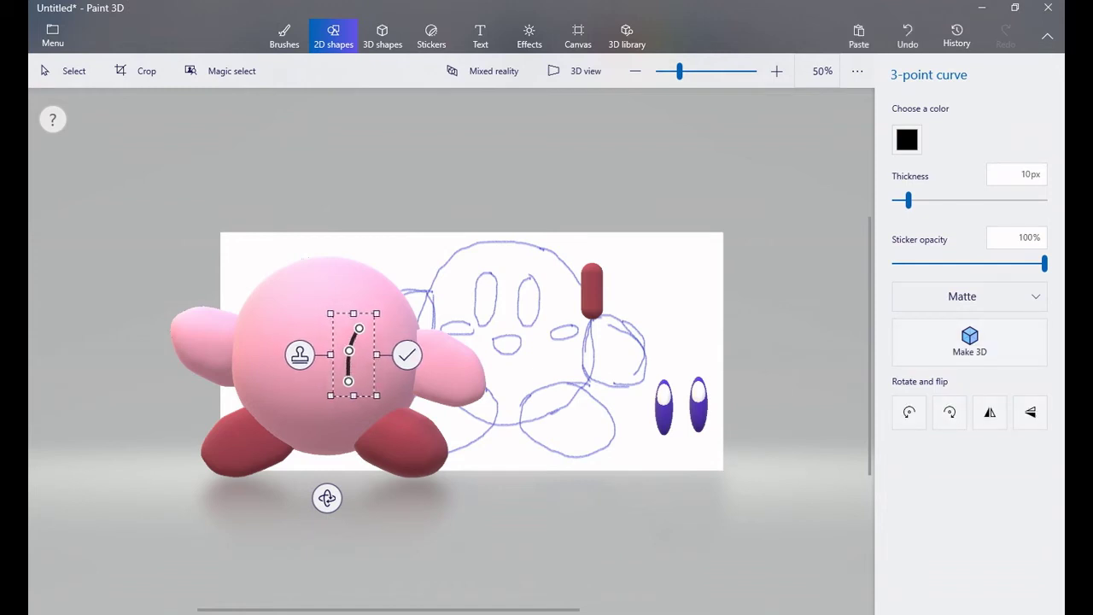
{"action": "key", "text": "Return"}
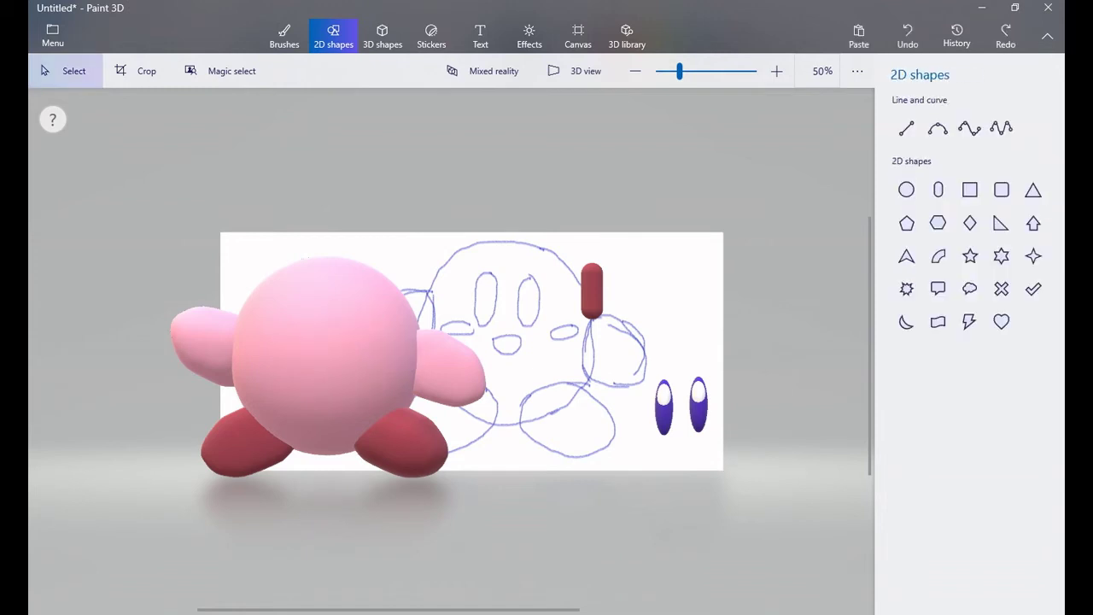
Step: Shade the lower halves of both eyes in darker purple and black using the Watercolor brush at 50 px and 75% opacity
{"action": "left_click", "coordinate": [284, 36]}
{"action": "scroll", "coordinate": [694, 414], "scroll_direction": "up", "scroll_amount": 5, "text": "ctrl"}
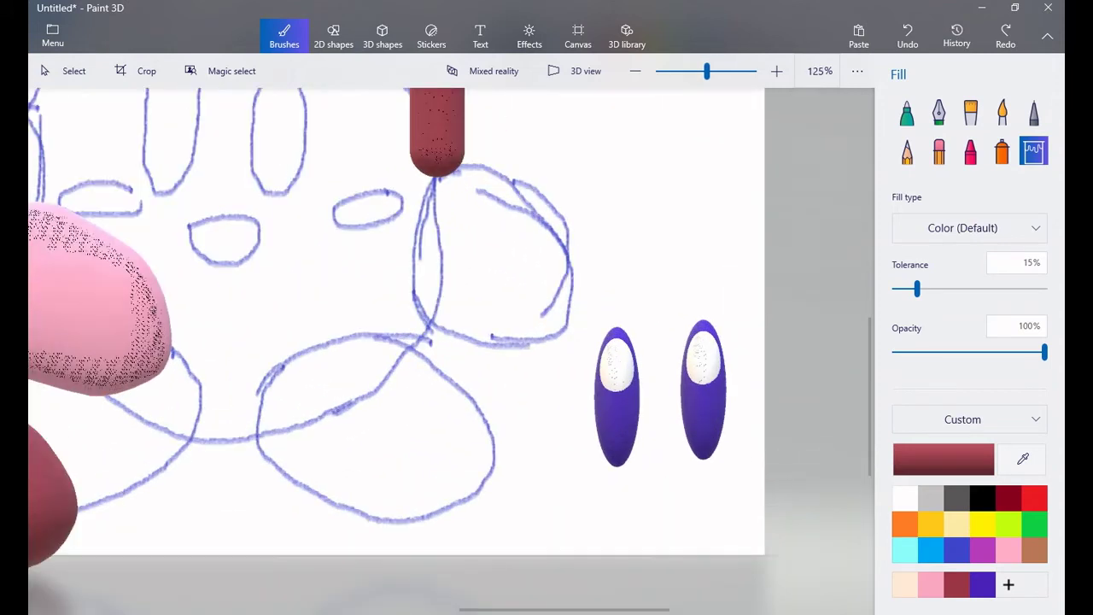
{"action": "left_click", "coordinate": [1002, 112]}
{"action": "double_click", "coordinate": [982, 584]}
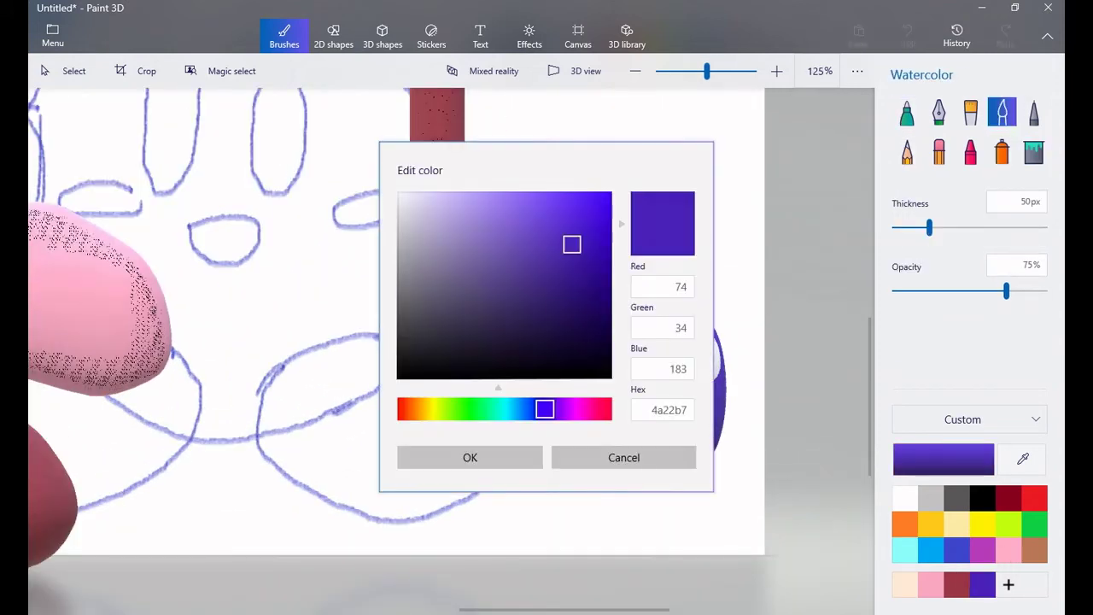
{"action": "left_click", "coordinate": [559, 296]}
{"action": "left_click", "coordinate": [503, 456]}
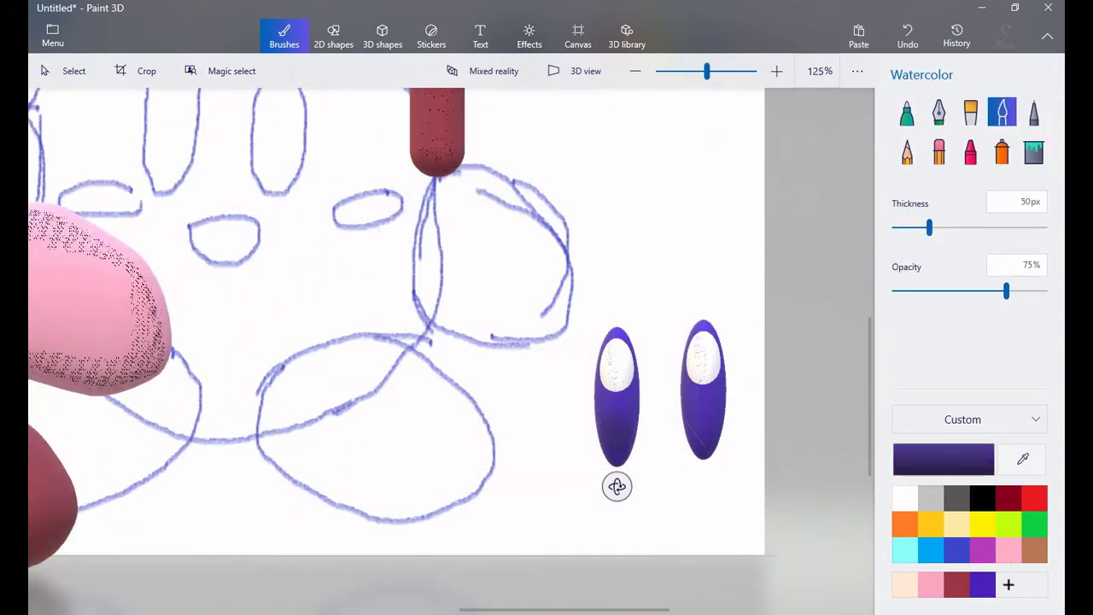
{"action": "left_click_drag", "start_coordinate": [666, 203], "coordinate": [630, 253]}
{"action": "key", "text": "ctrl+z"}
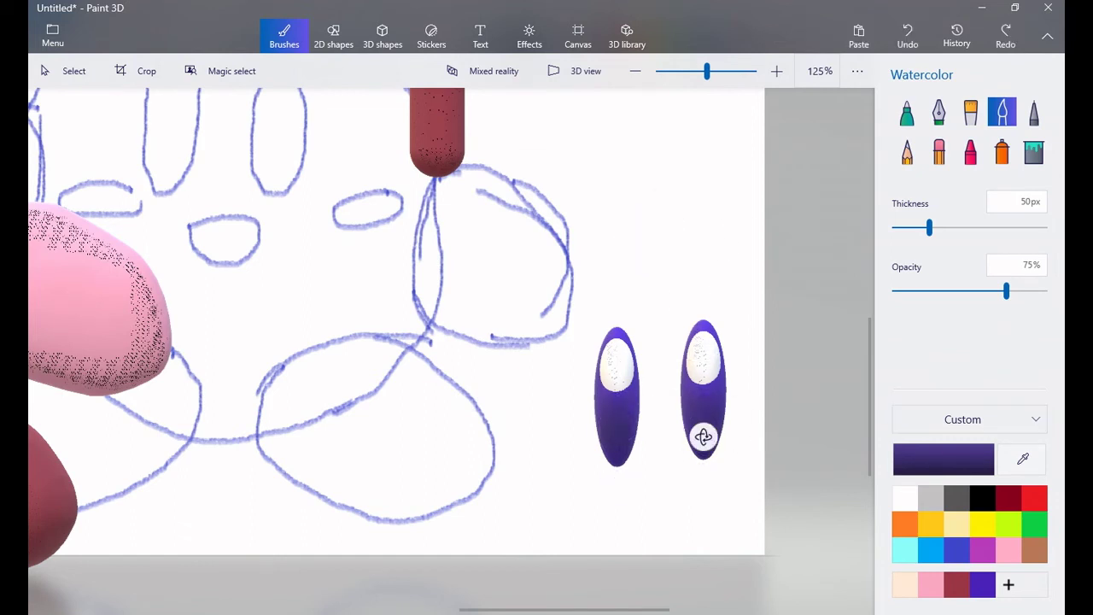
{"action": "left_click", "coordinate": [703, 437]}
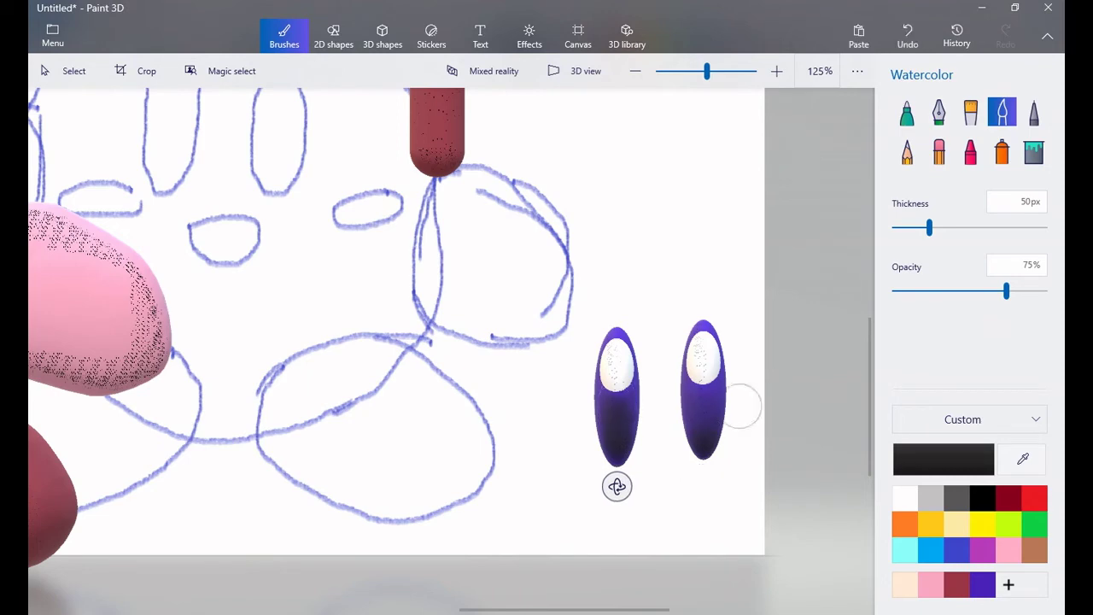
{"action": "left_click", "coordinate": [703, 479]}
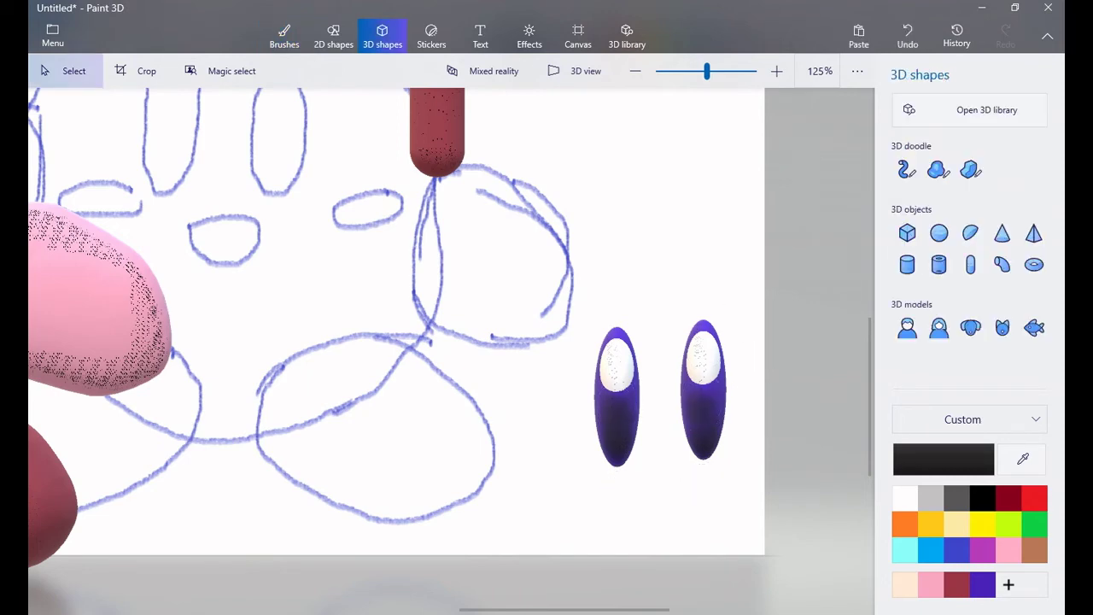
Step: Move one shaded eye onto the left half of Kirby's face and align its white highlight on the oval
{"action": "left_click", "coordinate": [616, 401]}
{"action": "left_click_drag", "start_coordinate": [617, 401], "coordinate": [438, 223]}
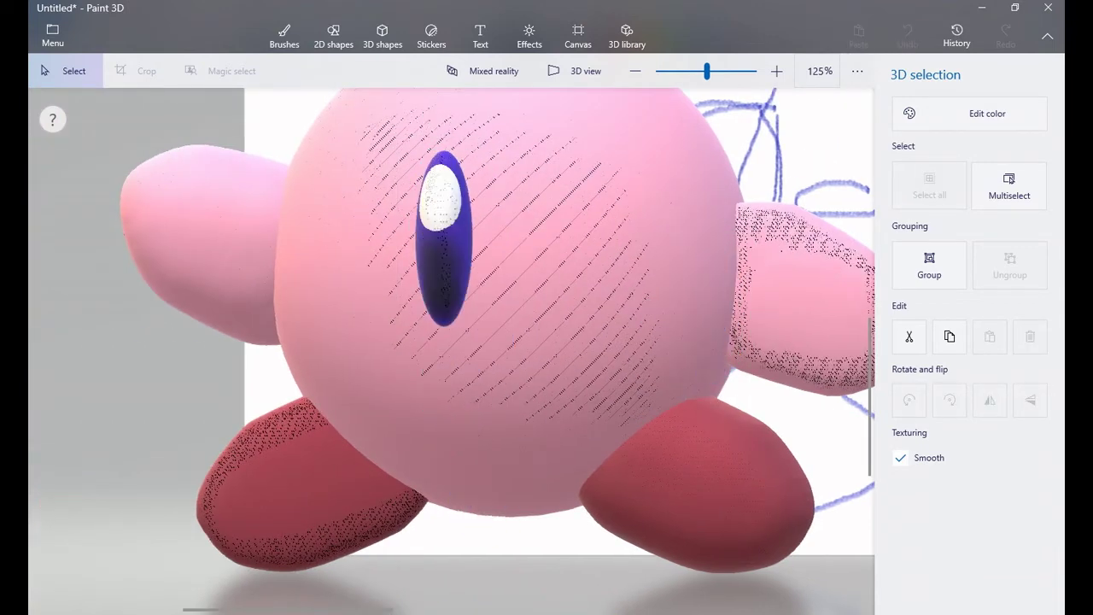
{"action": "mouse_move", "coordinate": [435, 315]}
{"action": "left_mouse_down"}
{"action": "mouse_move", "coordinate": [450, 316]}
{"action": "mouse_move", "coordinate": [434, 316]}
{"action": "left_mouse_up"}
{"action": "left_click", "coordinate": [439, 214]}
{"action": "scroll", "coordinate": [512, 342], "scroll_direction": "up", "scroll_amount": 2}
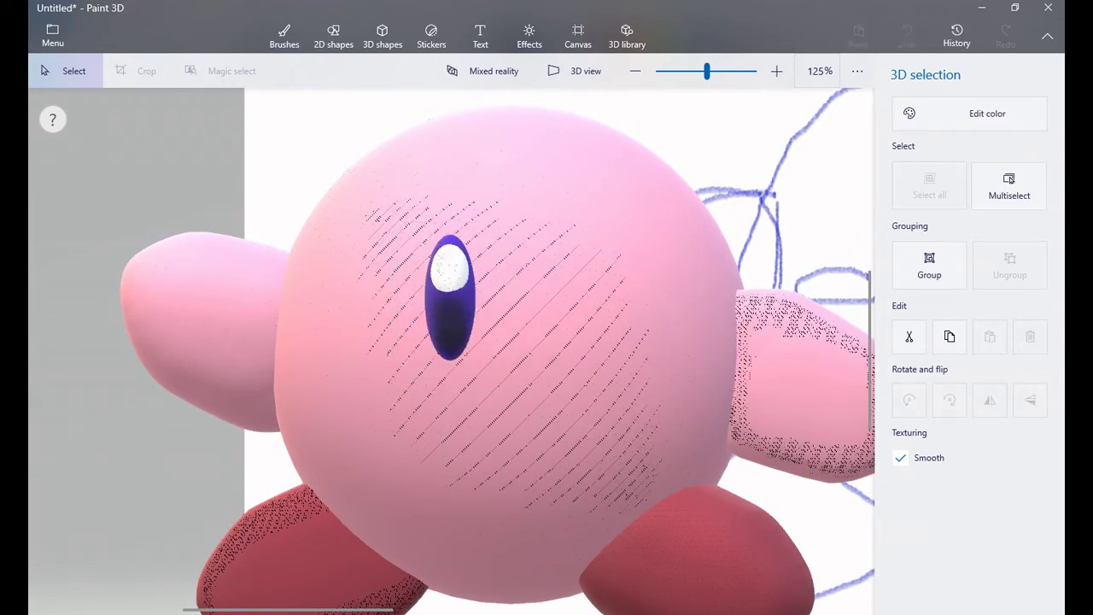
Step: Group the oval and highlight on the face, then duplicate the group and place the copy as the right-hand eye
{"action": "left_click", "coordinate": [929, 265]}
{"action": "key", "text": "ctrl+c"}
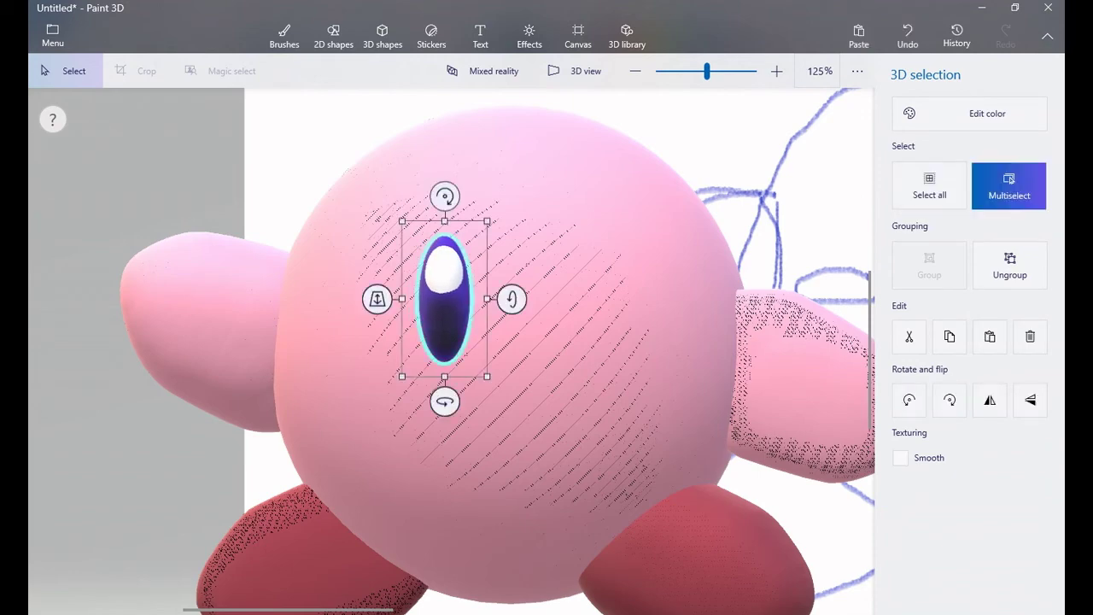
{"action": "key", "text": "ctrl+v"}
{"action": "left_click_drag", "start_coordinate": [388, 271], "coordinate": [552, 301]}
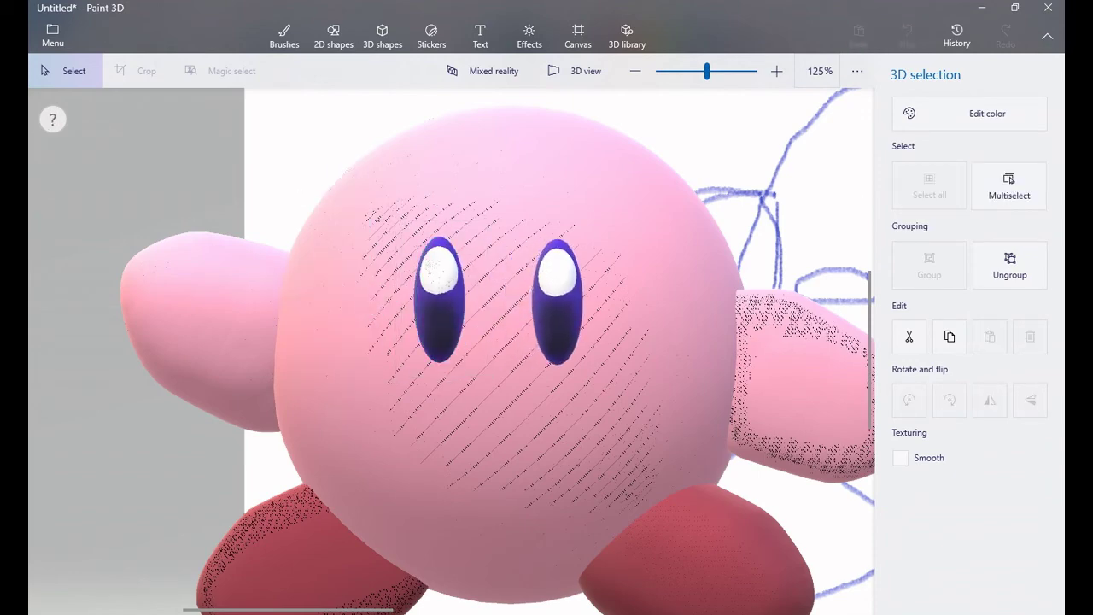
{"action": "left_click", "coordinate": [557, 301]}
Step: Delete the dark red capsule beside the sketched face
{"action": "left_click", "coordinate": [382, 36]}
{"action": "scroll", "coordinate": [622, 234], "scroll_direction": "down", "scroll_amount": 2}
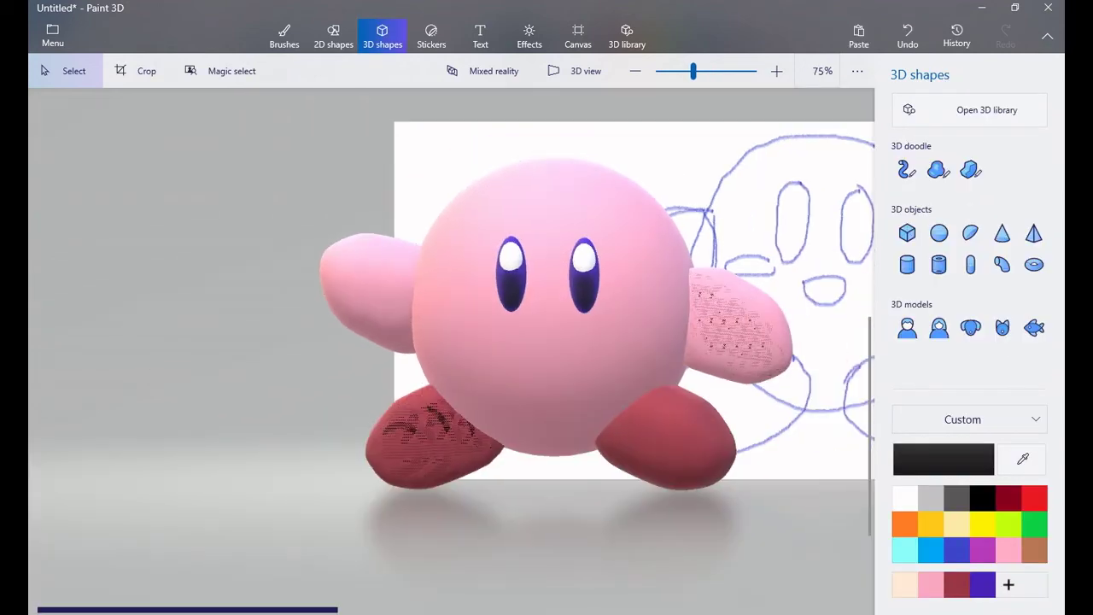
{"action": "scroll", "coordinate": [450, 342], "scroll_direction": "right", "scroll_amount": 5}
{"action": "left_click", "coordinate": [589, 210]}
{"action": "key", "text": "Delete"}
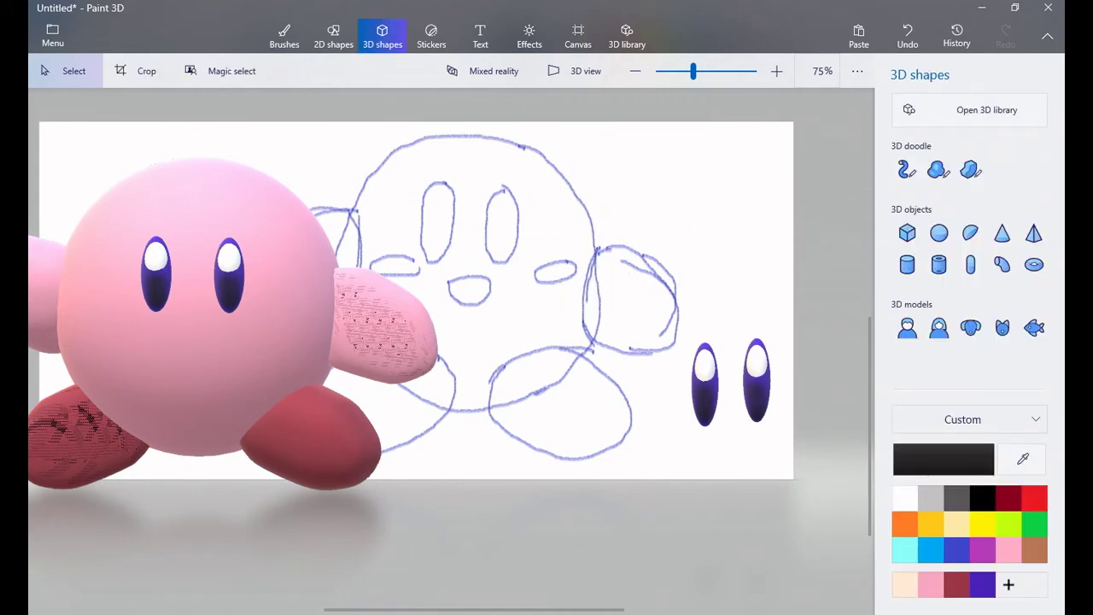
Step: Paint a pink blush (hex f482be) below Kirby's right-hand eye with the Watercolor brush at 97 px thickness
{"action": "key", "text": "b"}
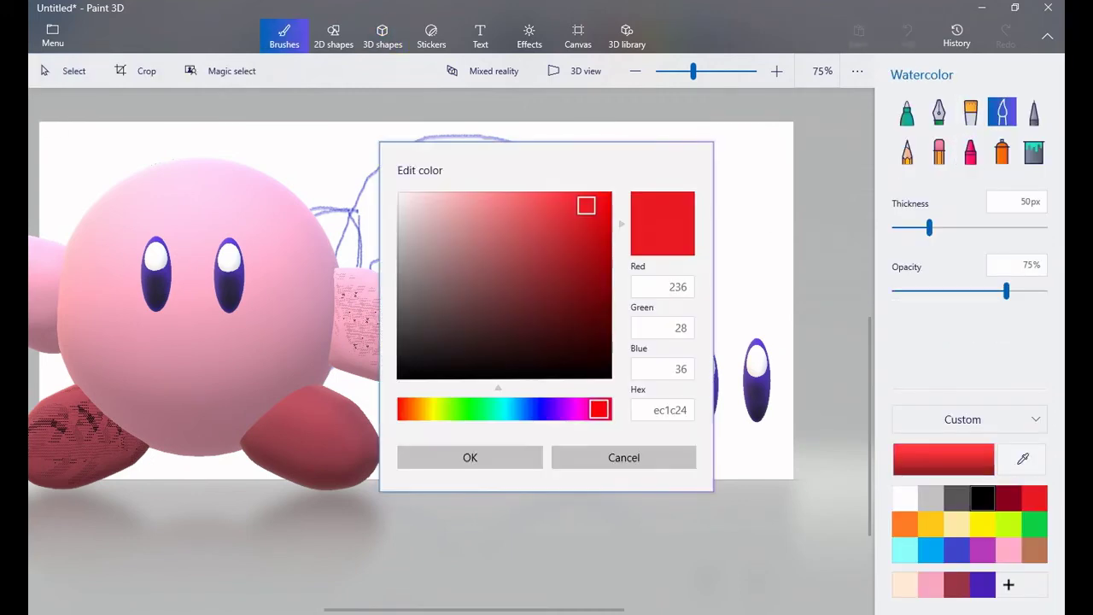
{"action": "left_click", "coordinate": [582, 409]}
{"action": "left_click_drag", "start_coordinate": [460, 201], "coordinate": [483, 209]}
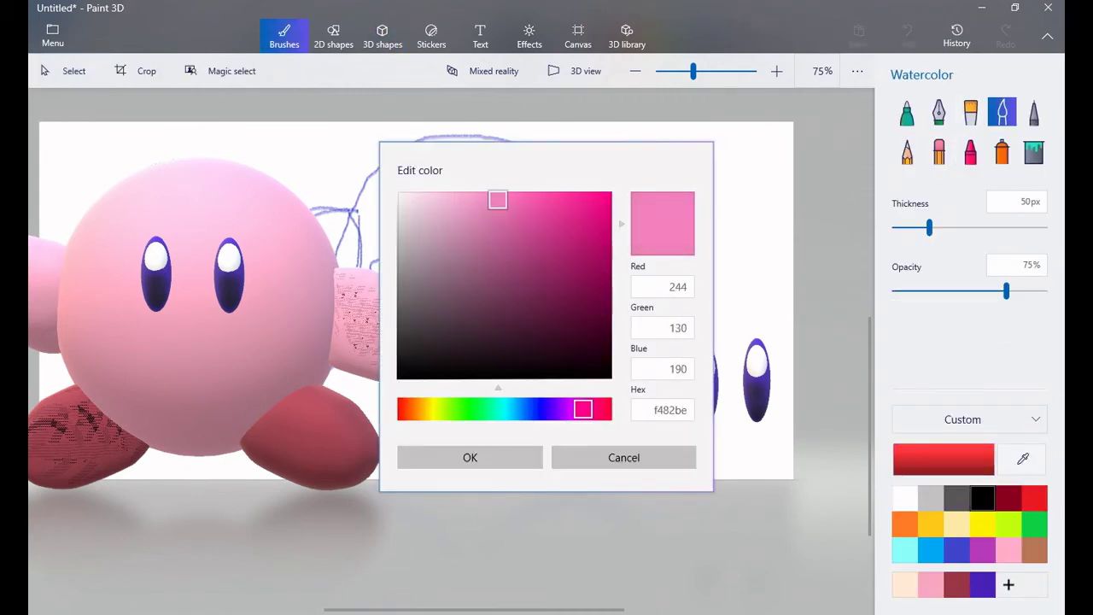
{"action": "left_click", "coordinate": [470, 457]}
{"action": "left_click_drag", "start_coordinate": [252, 332], "coordinate": [262, 333]}
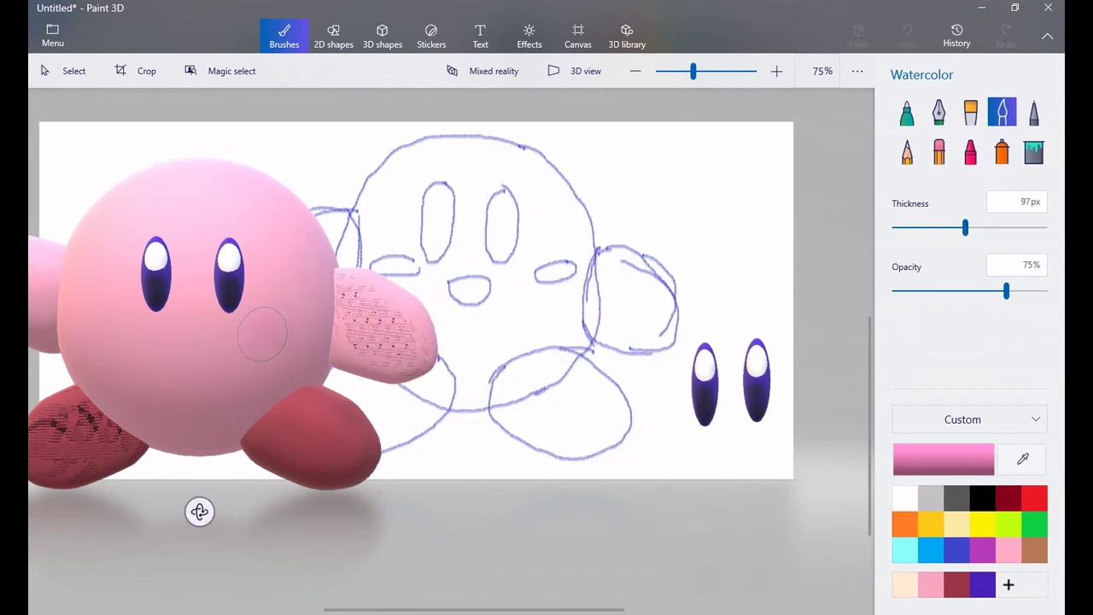
Step: Paint a deeper pink blush on both cheeks with the Watercolor brush at 97 px and 94% opacity
{"action": "scroll", "coordinate": [393, 362], "scroll_direction": "left", "scroll_amount": 3}
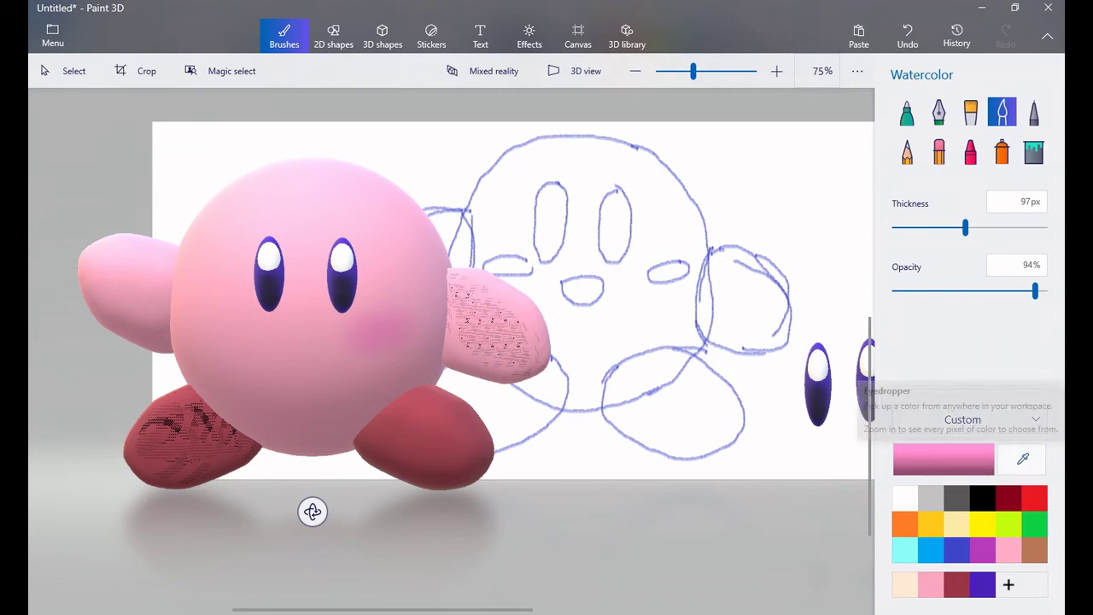
{"action": "left_click", "coordinate": [943, 459]}
{"action": "left_click", "coordinate": [469, 456]}
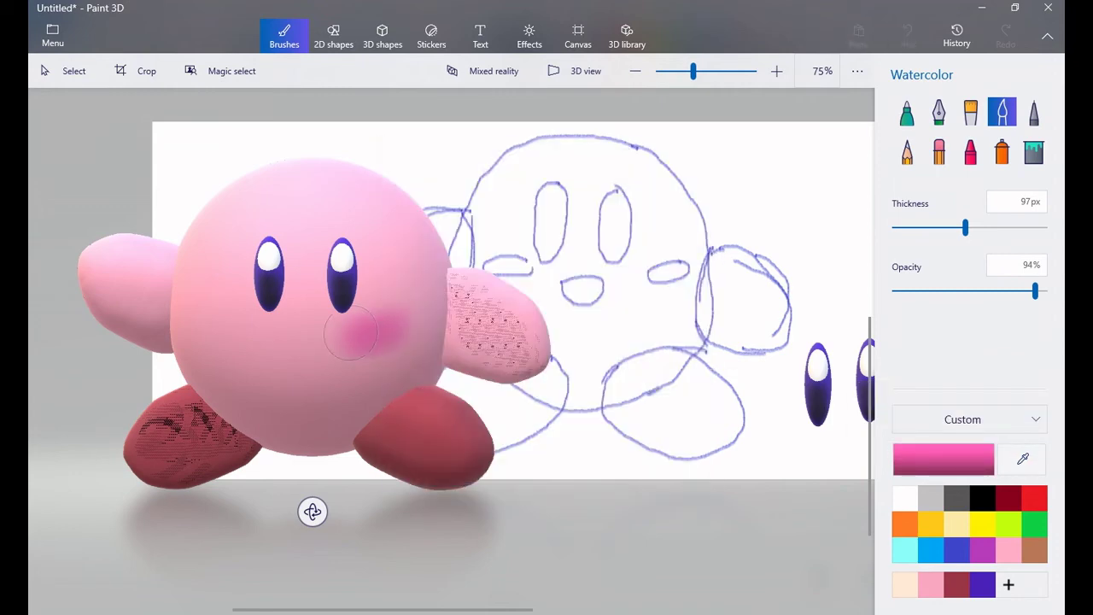
{"action": "left_click_drag", "start_coordinate": [216, 322], "coordinate": [219, 333]}
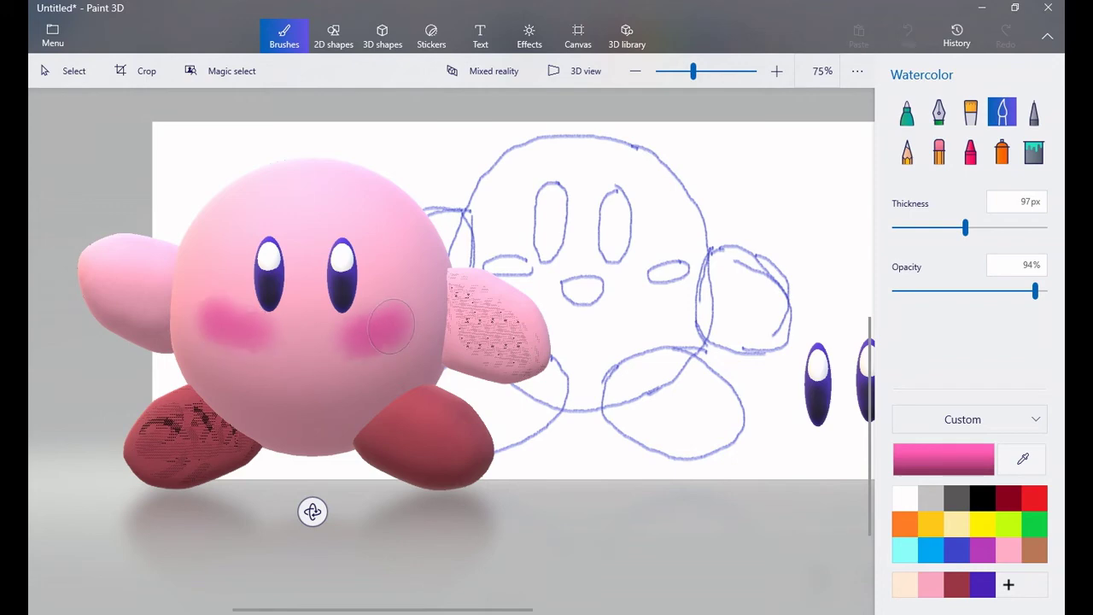
Step: Draw a thin black horizontal line between the cheeks as the base of the mouth
{"action": "left_click", "coordinate": [333, 35]}
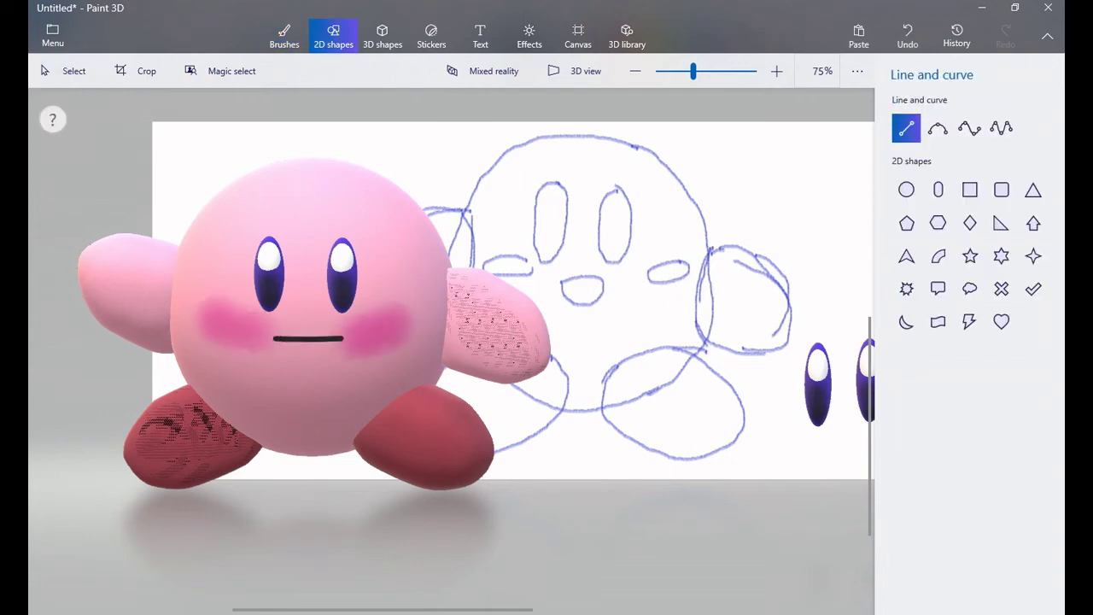
{"action": "left_click_drag", "start_coordinate": [274, 339], "coordinate": [342, 339]}
{"action": "key", "text": "Return"}
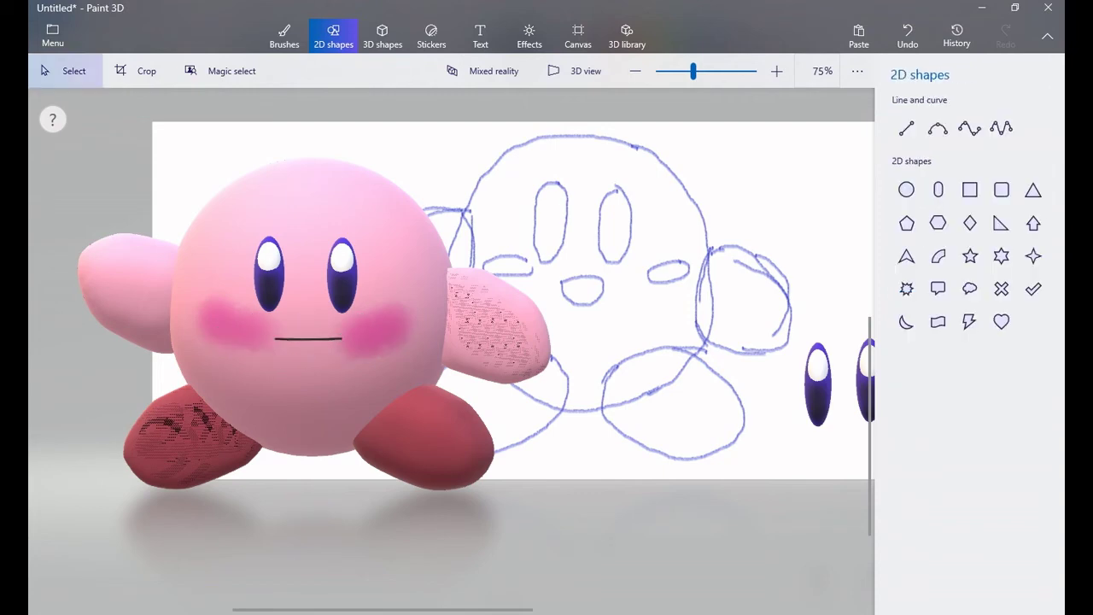
{"action": "scroll", "coordinate": [452, 351], "scroll_direction": "up", "scroll_amount": 5}
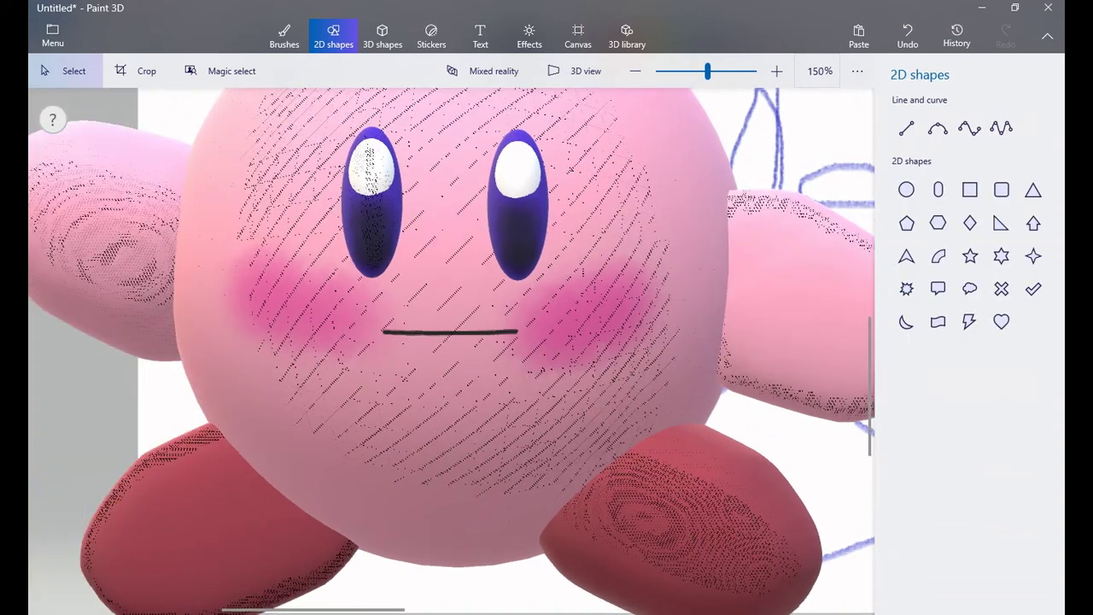
{"action": "left_click", "coordinate": [938, 127]}
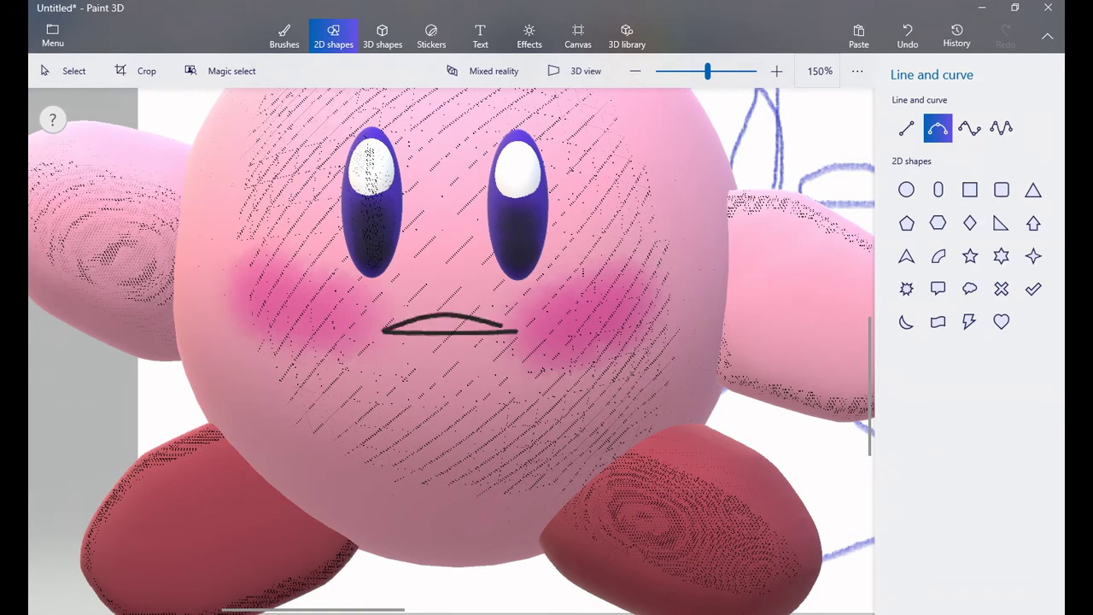
{"action": "mouse_move", "coordinate": [383, 331]}
{"action": "left_mouse_down"}
{"action": "mouse_move", "coordinate": [512, 327]}
{"action": "mouse_move", "coordinate": [449, 371]}
{"action": "mouse_move", "coordinate": [437, 433]}
{"action": "left_mouse_up"}
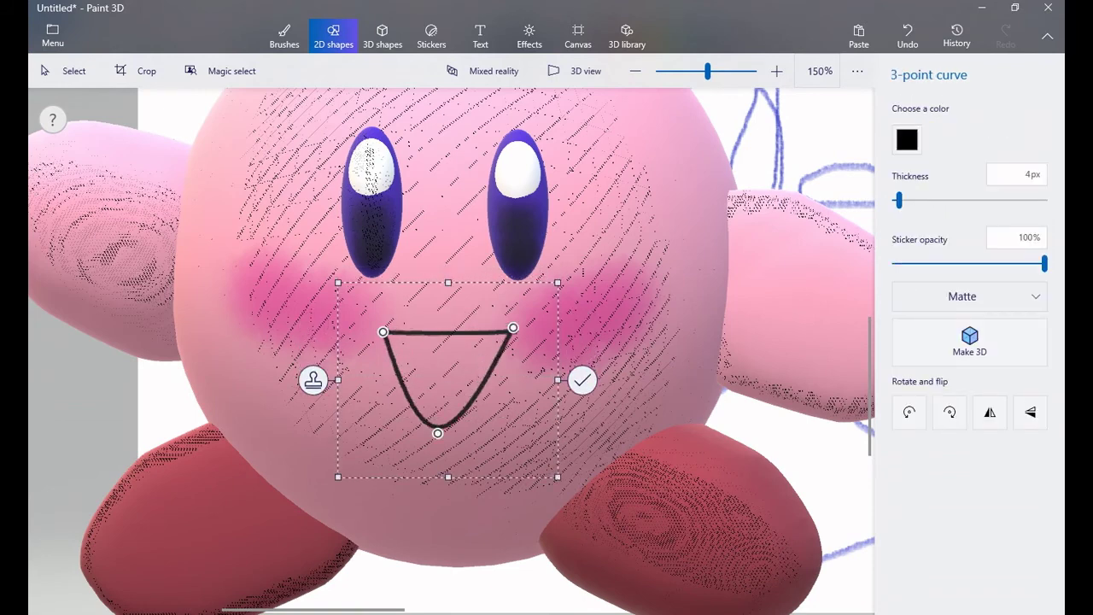
{"action": "key", "text": "ctrl+z"}
Step: Draw a black 4 px 4-point curve between the mouth line's ends, bent downward into a rounded open mouth
{"action": "left_click_drag", "start_coordinate": [383, 331], "coordinate": [515, 332]}
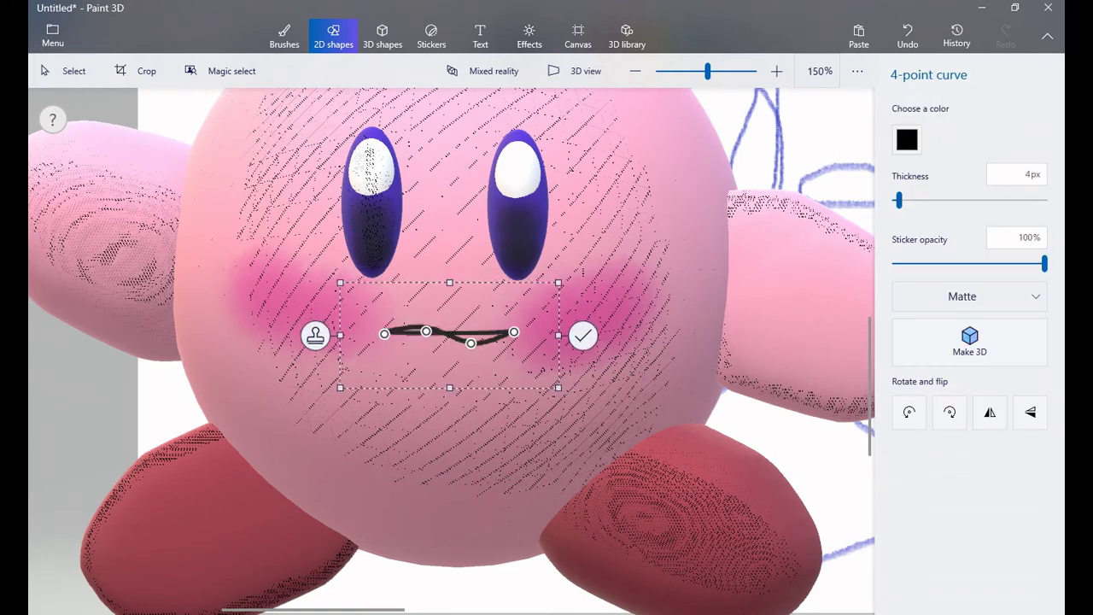
{"action": "left_click_drag", "start_coordinate": [426, 331], "coordinate": [388, 409]}
{"action": "mouse_move", "coordinate": [471, 331]}
{"action": "left_mouse_down"}
{"action": "mouse_move", "coordinate": [507, 434]}
{"action": "mouse_move", "coordinate": [476, 403]}
{"action": "left_mouse_up"}
{"action": "left_click_drag", "start_coordinate": [386, 416], "coordinate": [416, 400]}
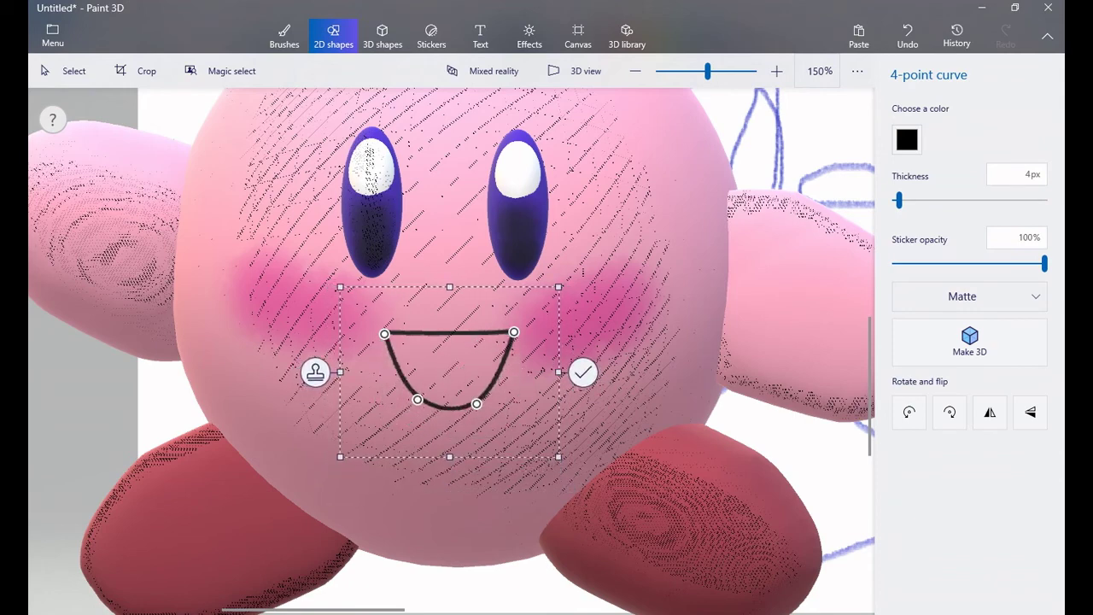
{"action": "left_click", "coordinate": [582, 372]}
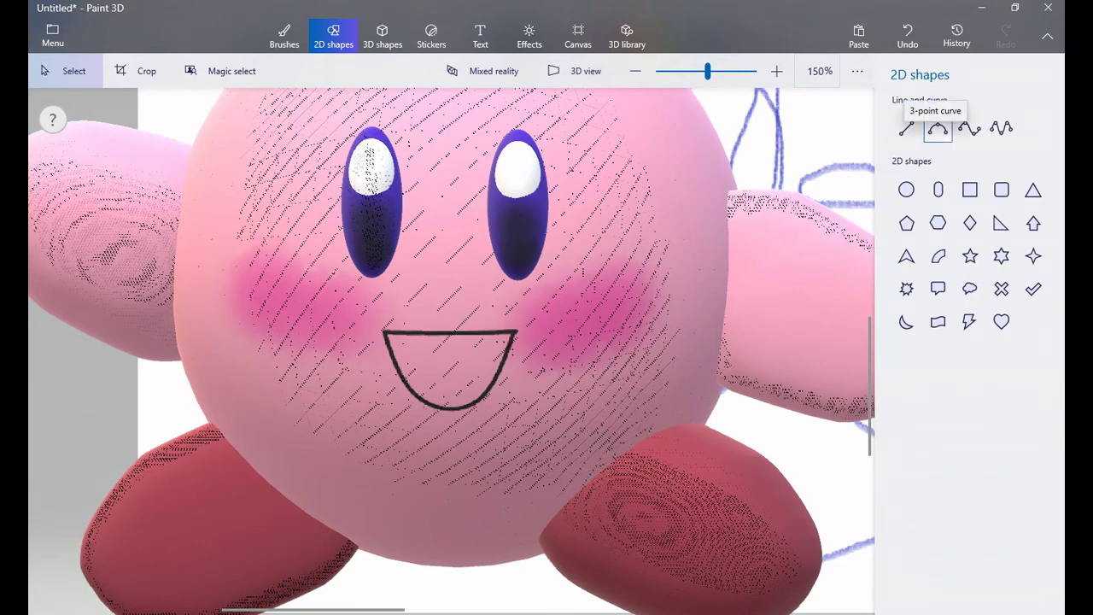
Step: Draw a black 4 px 3-point curve arching upward across the lower part of the mouth to outline the tongue
{"action": "left_click", "coordinate": [938, 128]}
{"action": "left_click_drag", "start_coordinate": [401, 381], "coordinate": [460, 363]}
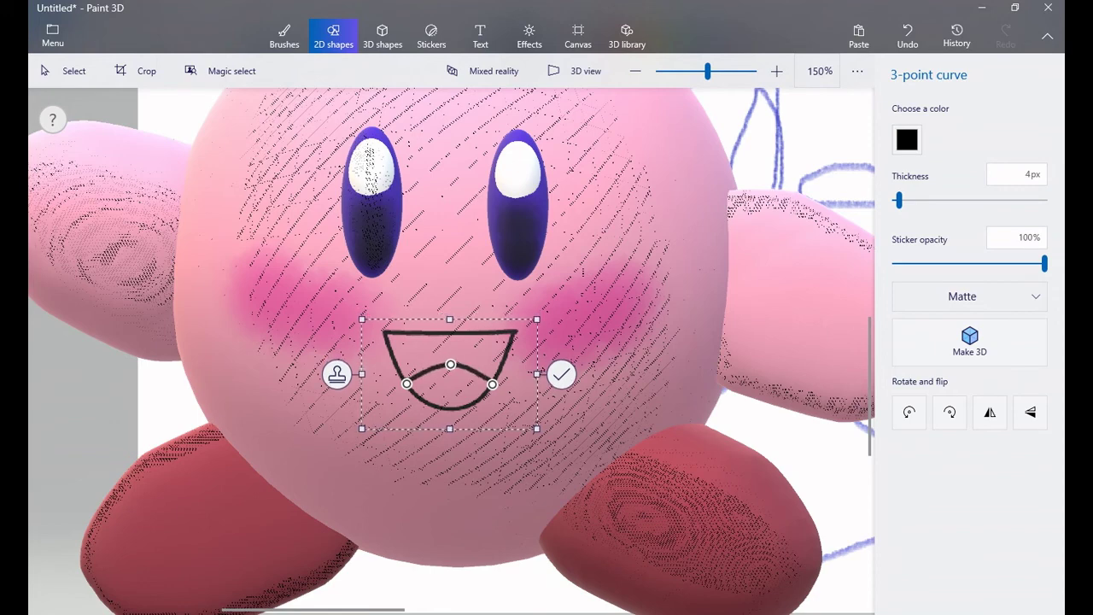
{"action": "left_click", "coordinate": [62, 70]}
Step: Fill the tongue area with the current deep pink at 15% tolerance and 100% opacity
{"action": "left_click", "coordinate": [285, 36]}
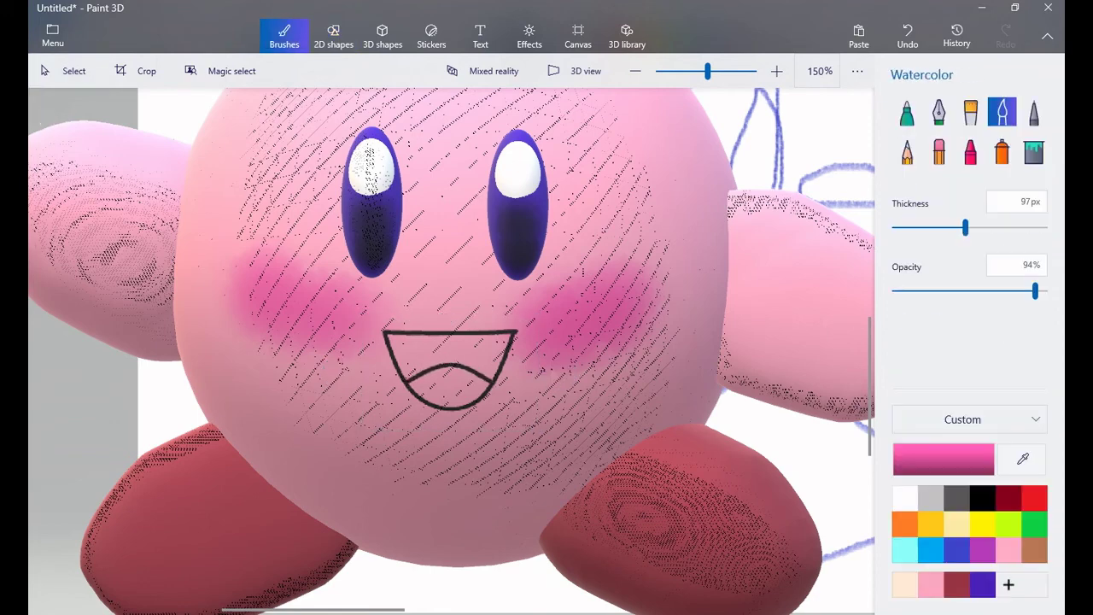
{"action": "left_click", "coordinate": [1033, 151]}
{"action": "left_click", "coordinate": [448, 388]}
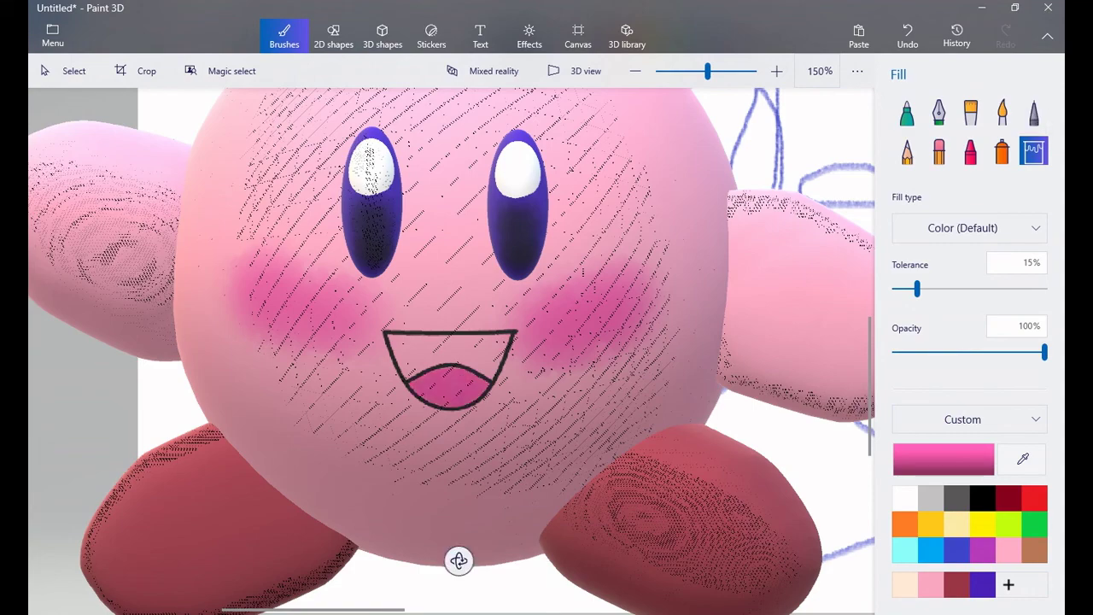
Step: Set the fill color to a custom very dark reddish brown and fill the mouth area above the tongue
{"action": "left_click", "coordinate": [1008, 497]}
{"action": "left_click", "coordinate": [943, 458]}
{"action": "left_click", "coordinate": [444, 359]}
{"action": "left_click", "coordinate": [434, 456]}
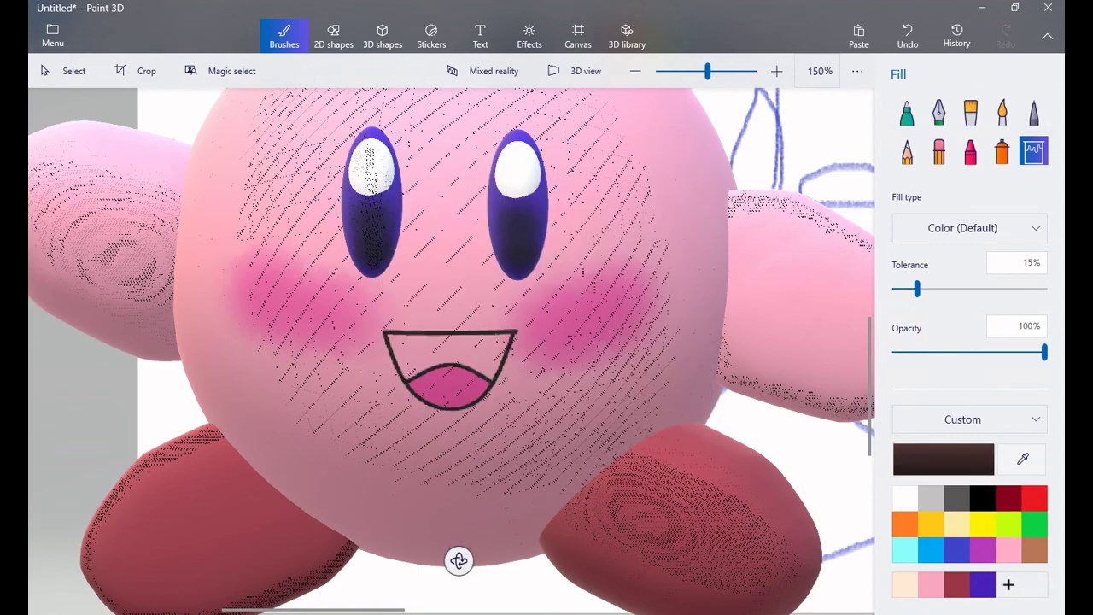
{"action": "left_click", "coordinate": [449, 346]}
Step: Erase the blue pencil sketch from the canvas beside Kirby with the Eraser at 120 px thickness
{"action": "scroll", "coordinate": [346, 202], "scroll_direction": "down", "scroll_amount": 3}
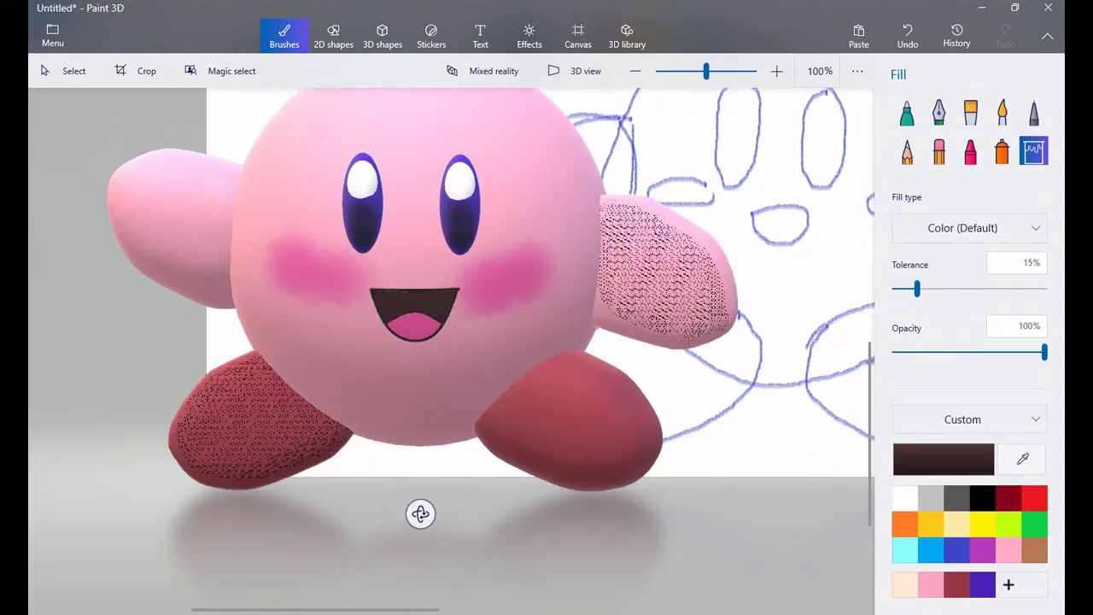
{"action": "scroll", "coordinate": [410, 512], "scroll_direction": "down", "scroll_amount": 3}
{"action": "scroll", "coordinate": [453, 341], "scroll_direction": "right", "scroll_amount": 3}
{"action": "left_click", "coordinate": [938, 151]}
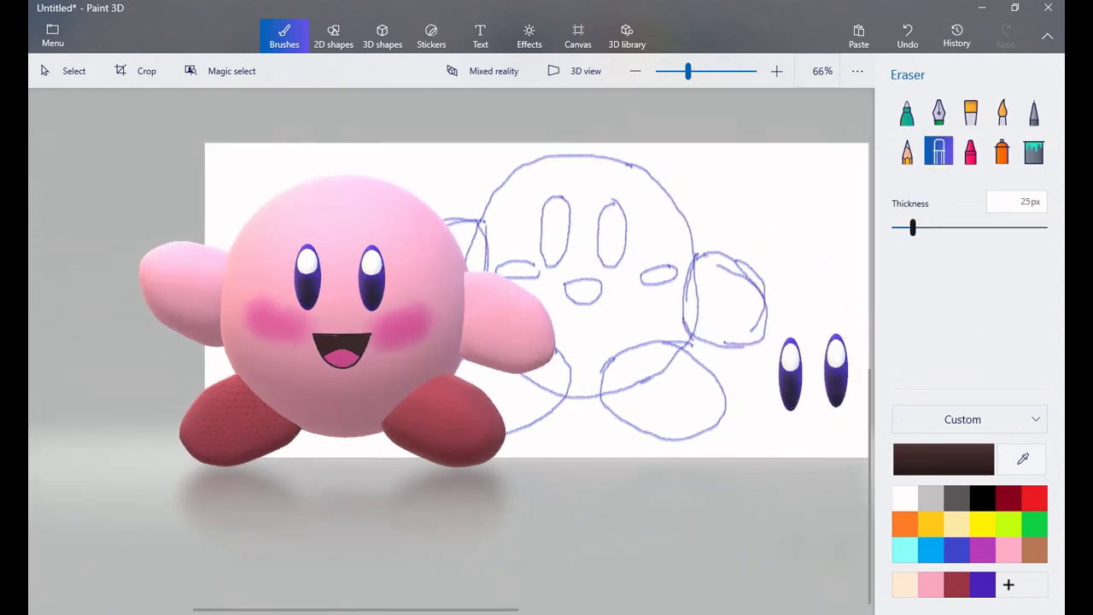
{"action": "left_click_drag", "start_coordinate": [912, 228], "coordinate": [983, 228]}
{"action": "mouse_move", "coordinate": [644, 252]}
{"action": "left_mouse_down"}
{"action": "mouse_move", "coordinate": [710, 376]}
{"action": "mouse_move", "coordinate": [671, 244]}
{"action": "mouse_move", "coordinate": [592, 188]}
{"action": "mouse_move", "coordinate": [496, 242]}
{"action": "mouse_move", "coordinate": [612, 251]}
{"action": "mouse_move", "coordinate": [528, 428]}
{"action": "left_mouse_up"}
{"action": "mouse_move", "coordinate": [587, 382]}
{"action": "left_mouse_down"}
{"action": "mouse_move", "coordinate": [672, 282]}
{"action": "mouse_move", "coordinate": [689, 215]}
{"action": "left_mouse_up"}
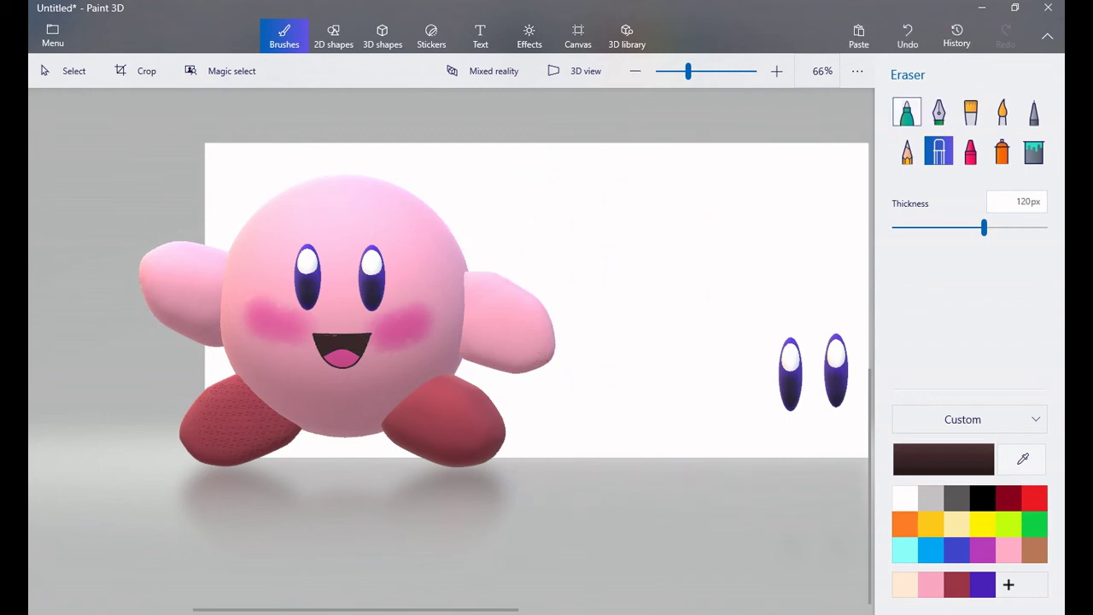
Step: Select and delete the two spare eyes beside Kirby
{"action": "left_click", "coordinate": [64, 71]}
{"action": "left_click_drag", "start_coordinate": [727, 273], "coordinate": [861, 422]}
{"action": "key", "text": "Delete"}
Step: Move the whole Kirby model to the right and clear the canvas area it had been covering
{"action": "left_click_drag", "start_coordinate": [608, 169], "coordinate": [71, 507]}
{"action": "mouse_move", "coordinate": [341, 341]}
{"action": "left_mouse_down"}
{"action": "mouse_move", "coordinate": [499, 341]}
{"action": "mouse_move", "coordinate": [718, 314]}
{"action": "left_mouse_up"}
{"action": "left_click_drag", "start_coordinate": [378, 200], "coordinate": [500, 439]}
{"action": "key", "text": "Delete"}
Step: Move the Kirby model to the middle of the white canvas and deselect it
{"action": "left_click_drag", "start_coordinate": [476, 100], "coordinate": [804, 280]}
{"action": "left_click_drag", "start_coordinate": [683, 282], "coordinate": [503, 306]}
{"action": "left_click_drag", "start_coordinate": [355, 610], "coordinate": [412, 610]}
{"action": "left_click", "coordinate": [900, 457]}
{"action": "key", "text": "Escape"}
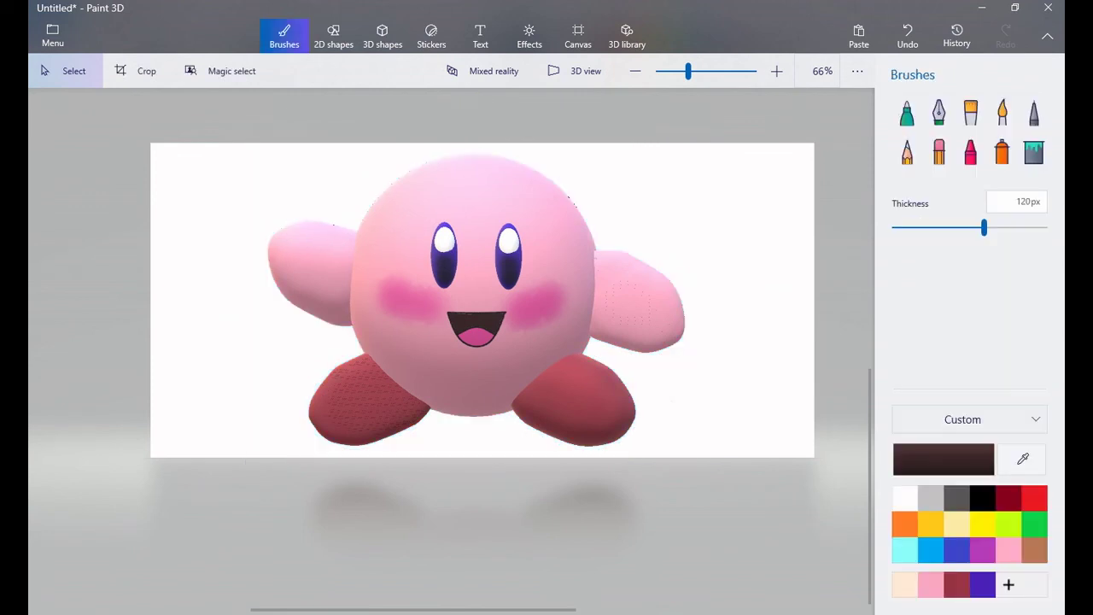